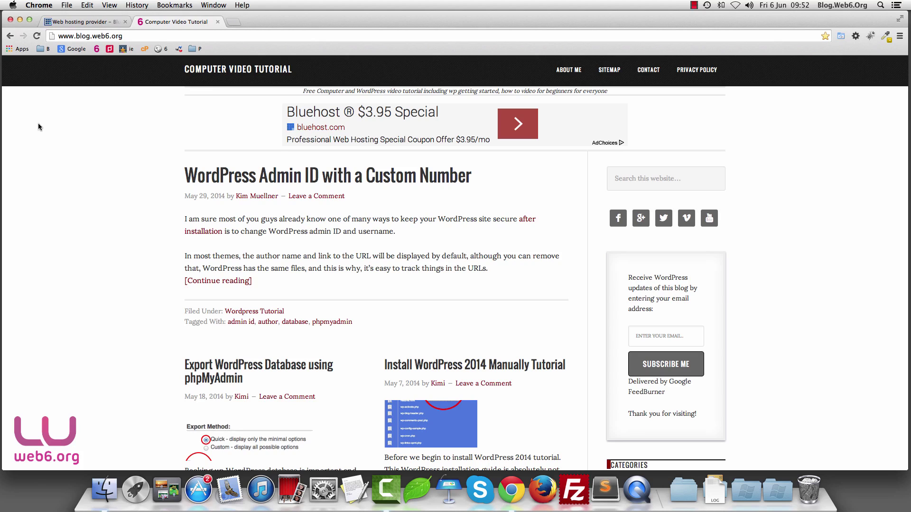
Step: Bring the web hosting tab for wpdemoblog.com to the front and select its address
click(101, 24)
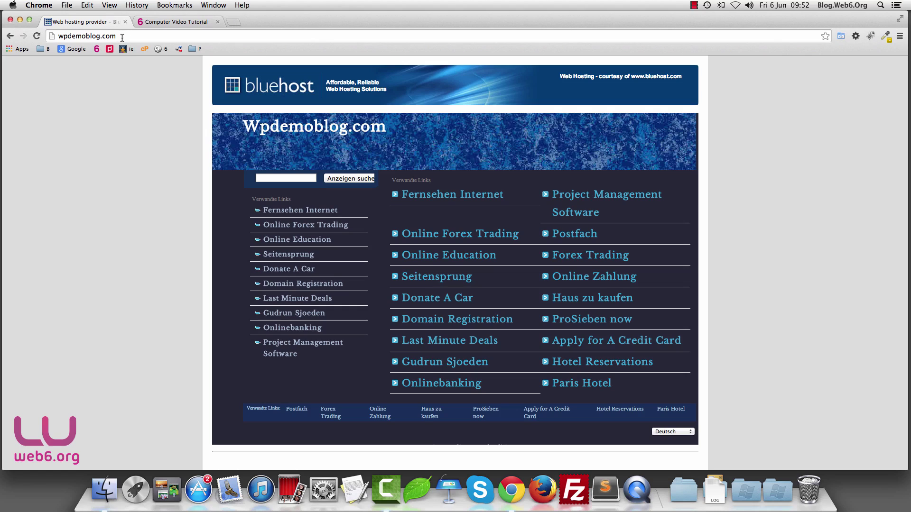
click(125, 36)
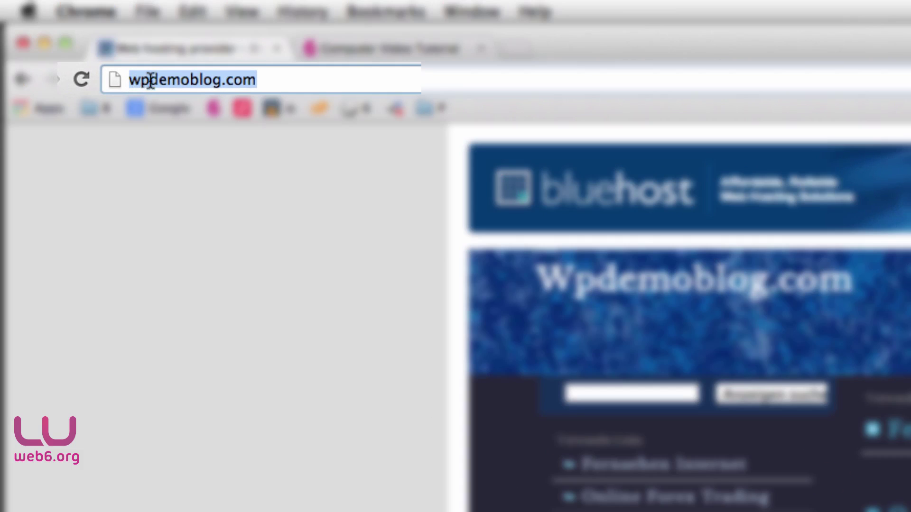
Step: Load wpdemoblog.com/cpanel to reach the Bluehost login page
click(281, 80)
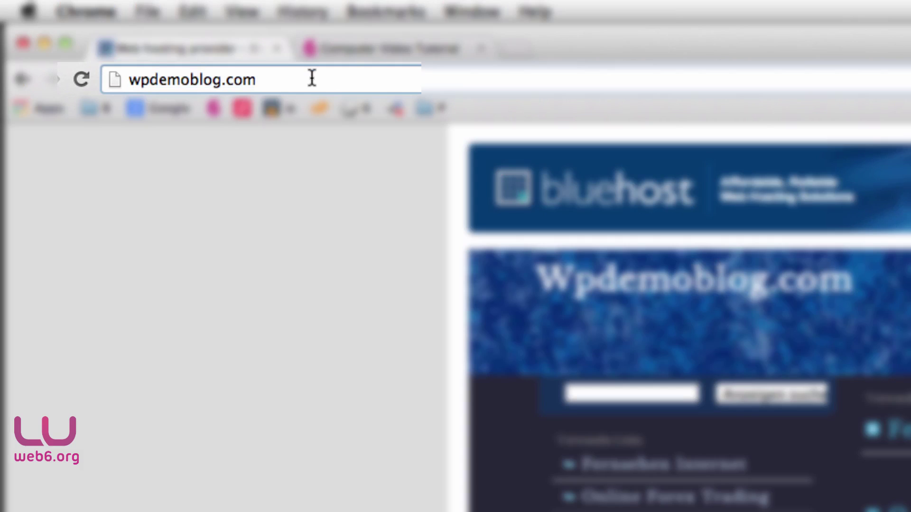
text(/cpanel)
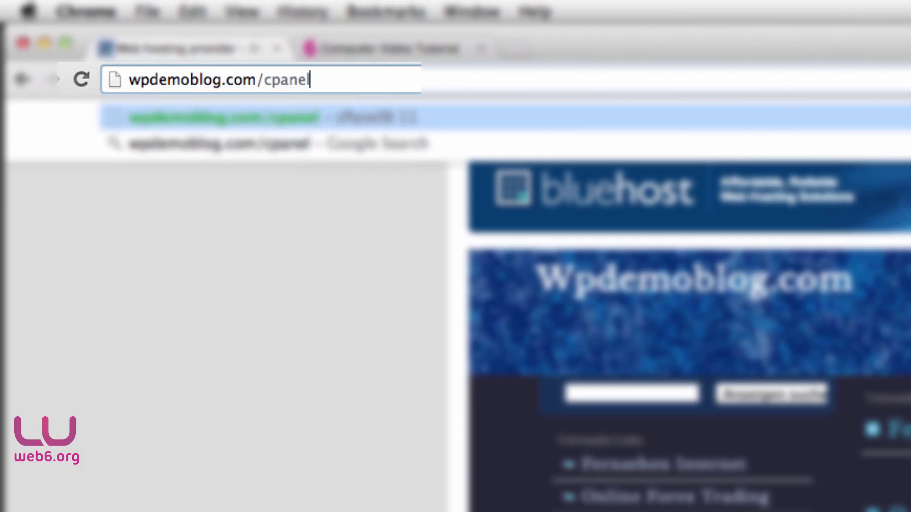
key(Return)
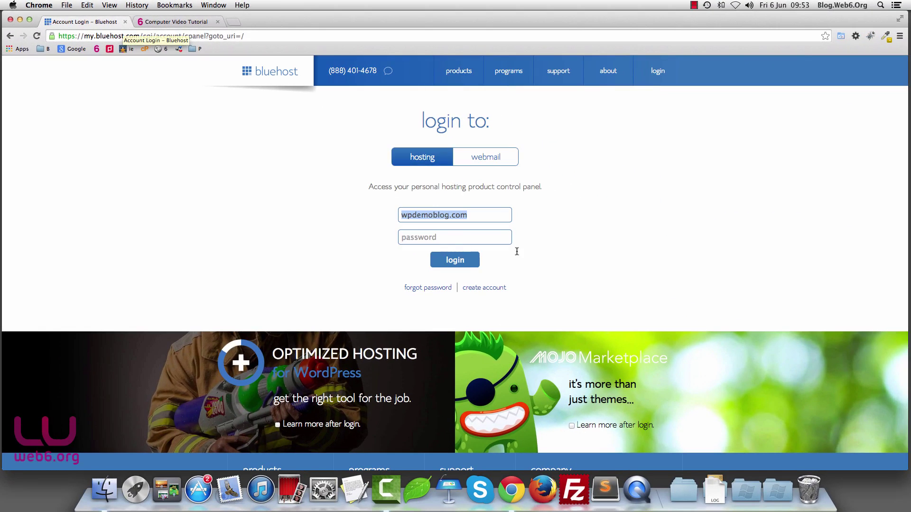
Step: Log in to cPanel with username wpdemoblog.com and the account password
click(508, 215)
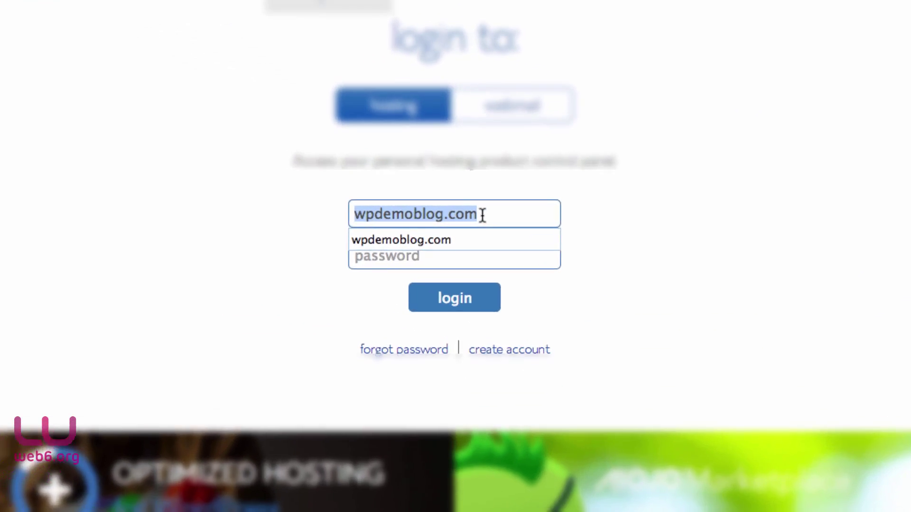
key(BackSpace)
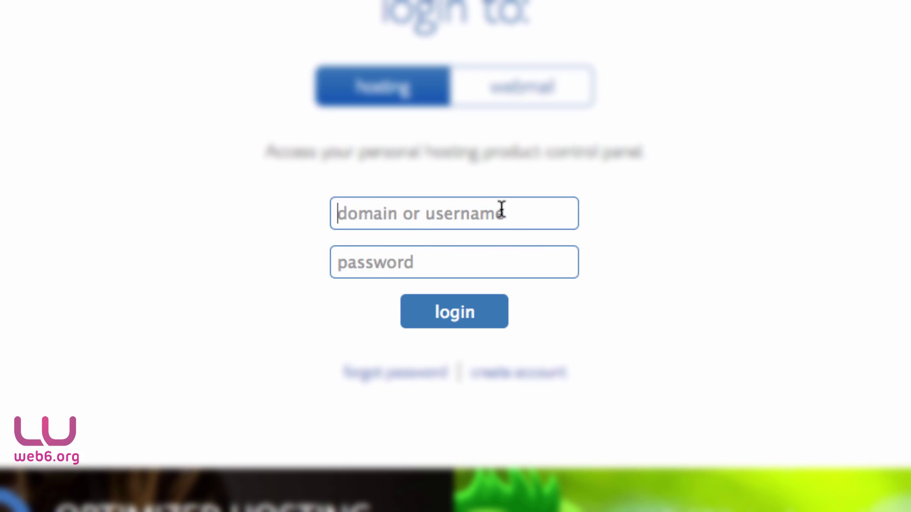
text(wpdemoblog.com)
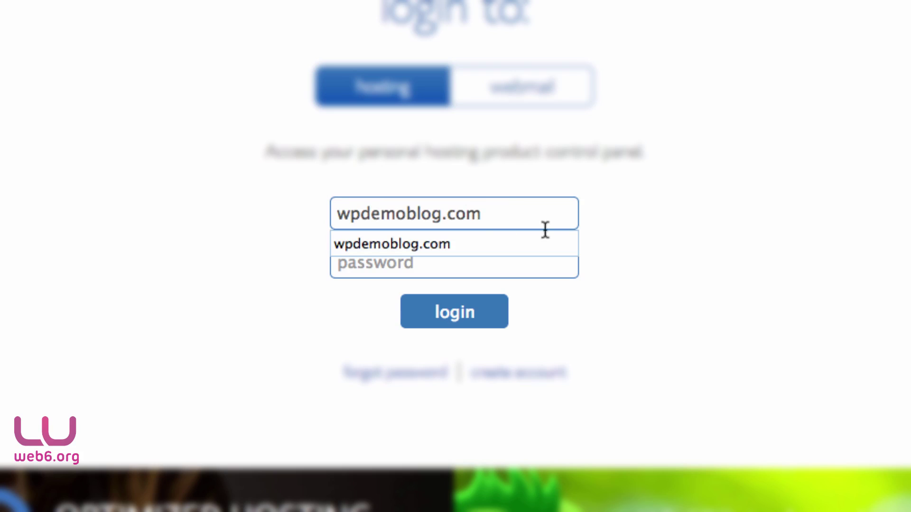
click(776, 257)
click(417, 261)
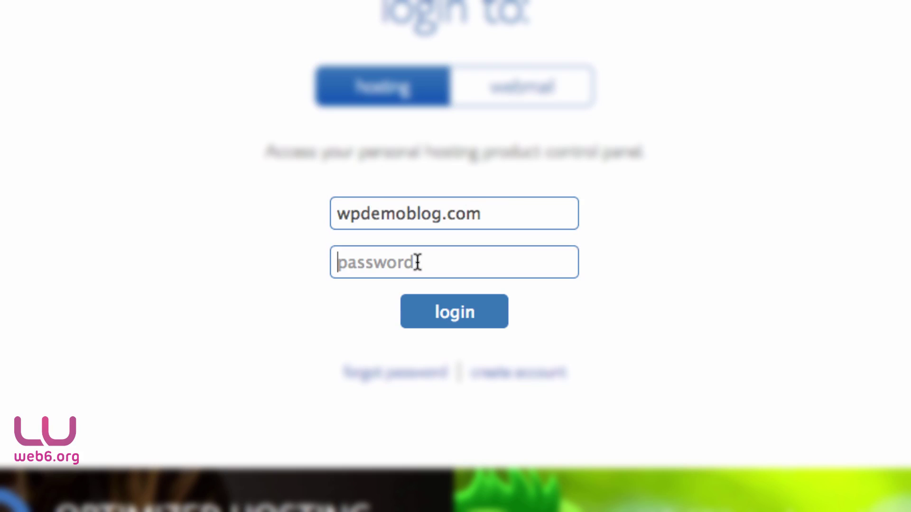
text(••••••••••••••••••)
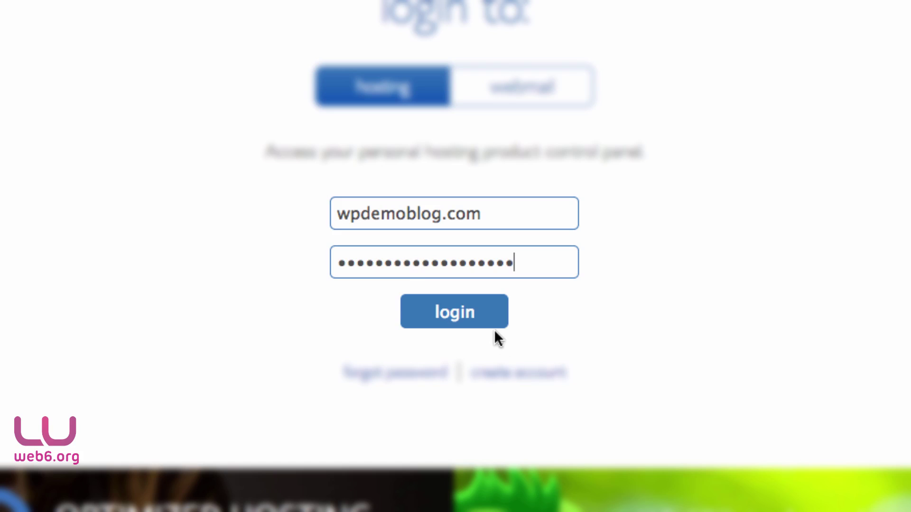
click(456, 321)
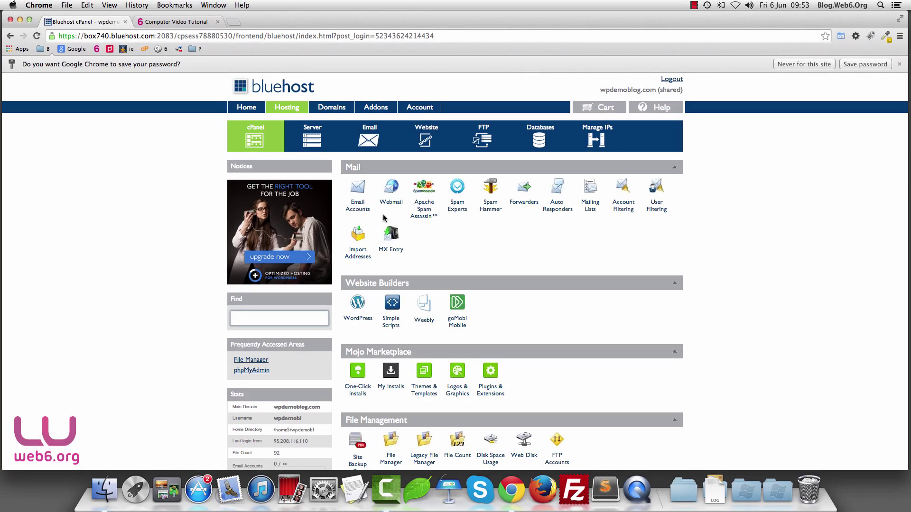
Step: Dismiss Chrome's save-password bar and filter cPanel tools by searching 'database'
click(899, 64)
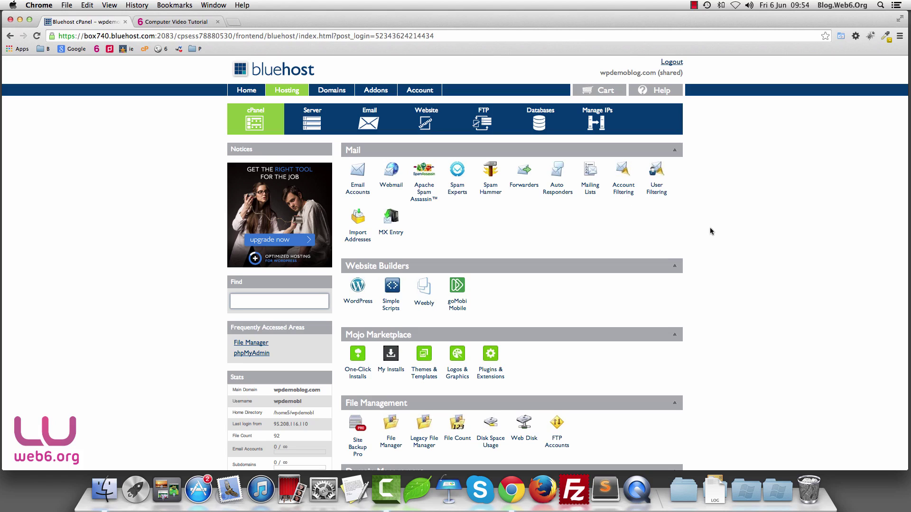
scroll(710, 231, down, 3)
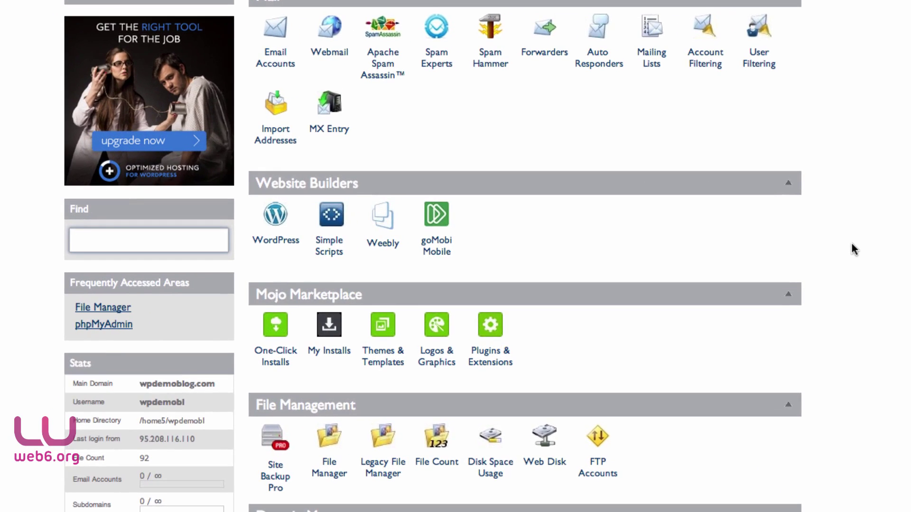
scroll(854, 249, down, 5)
scroll(845, 250, up, 6)
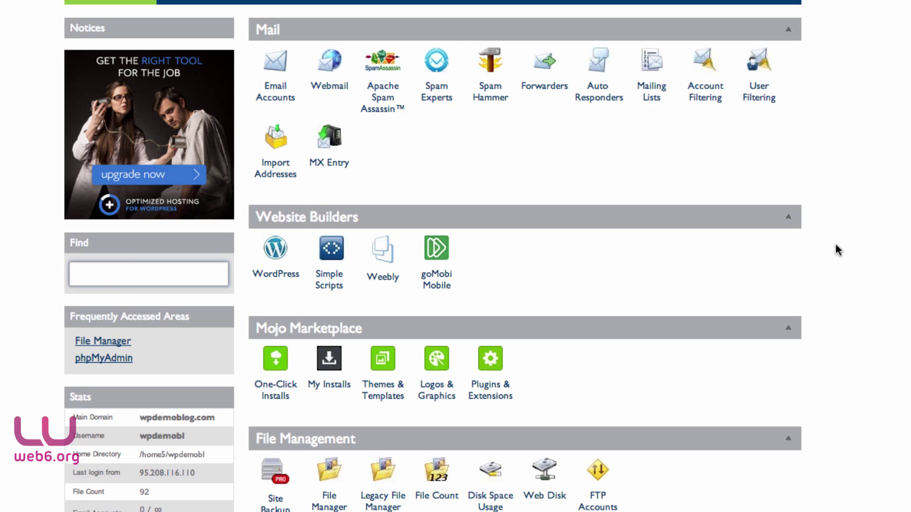
click(99, 274)
text(database)
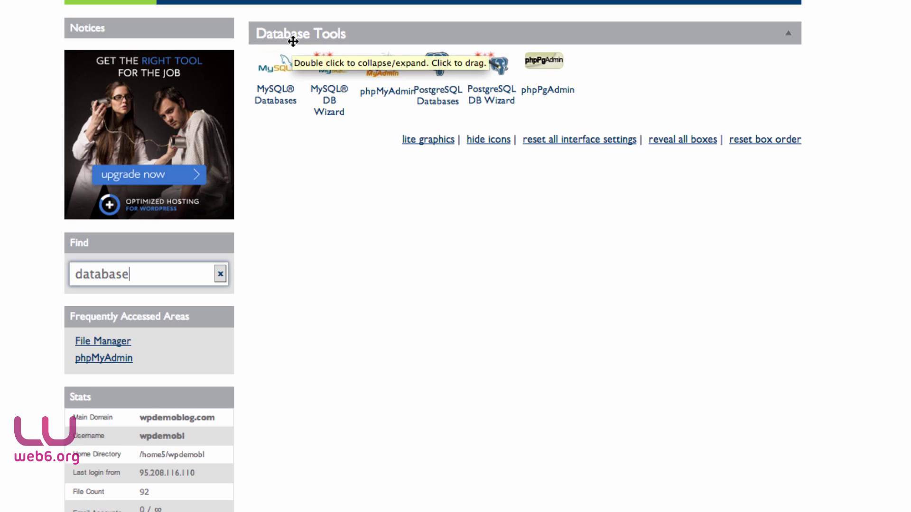
Step: Open MySQL Databases and focus the New Database field after the wpdemobl_ prefix
click(275, 101)
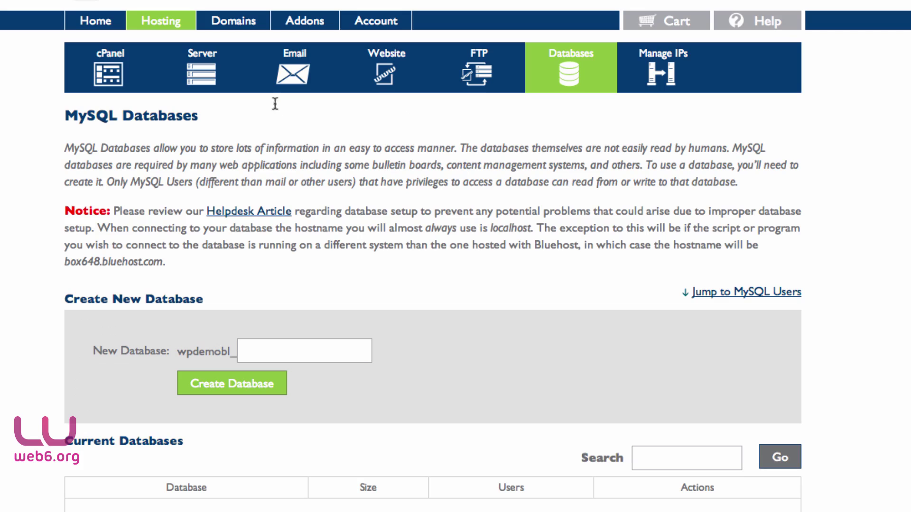
scroll(468, 309, down, 3)
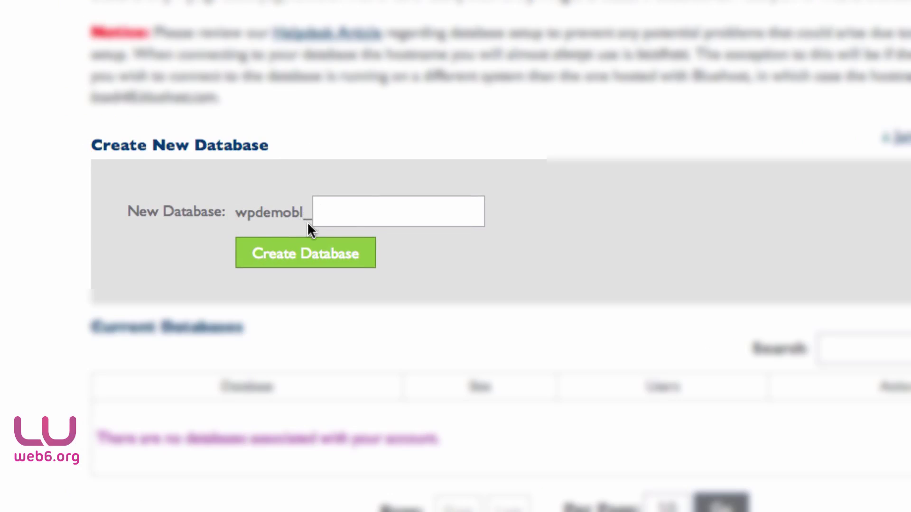
click(326, 211)
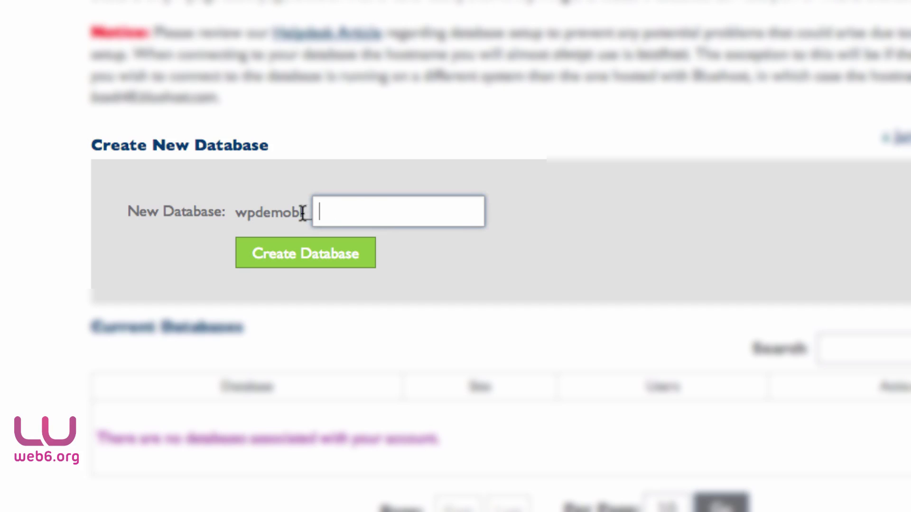
drag(305, 210, 240, 209)
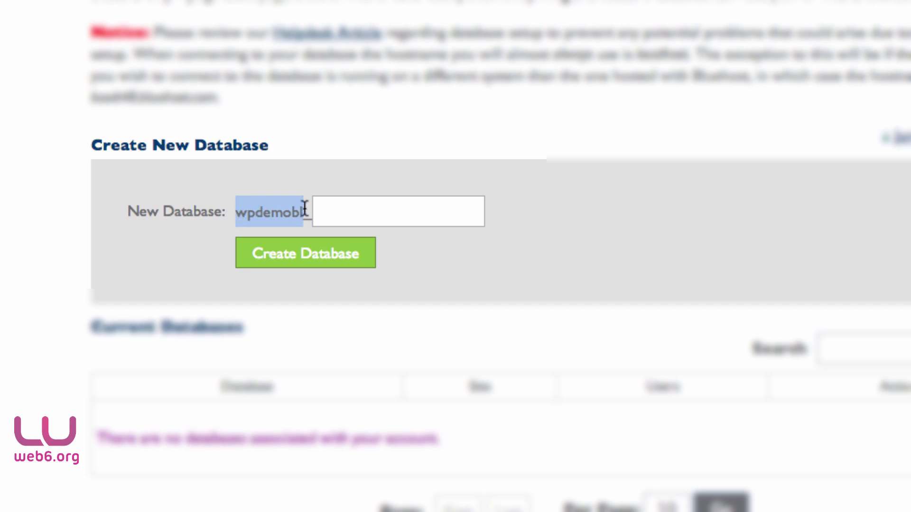
click(365, 211)
scroll(364, 217, up, 1)
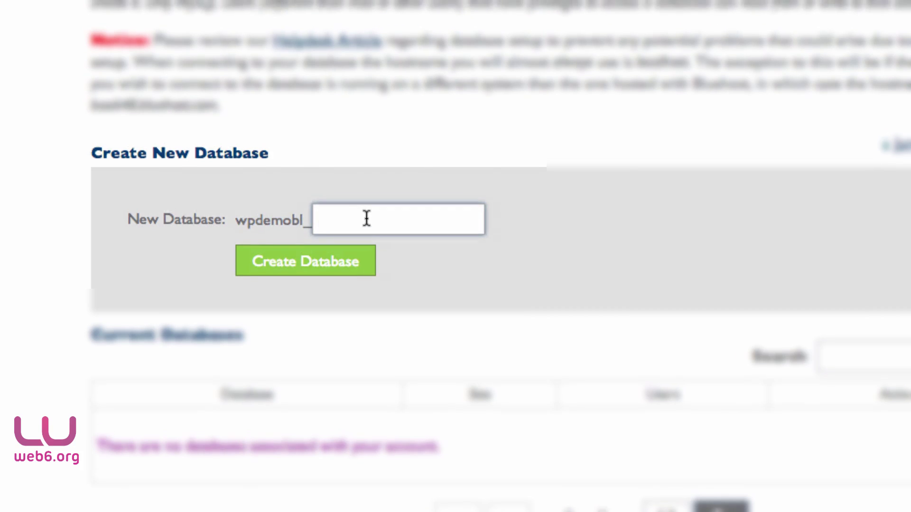
scroll(368, 218, down, 1)
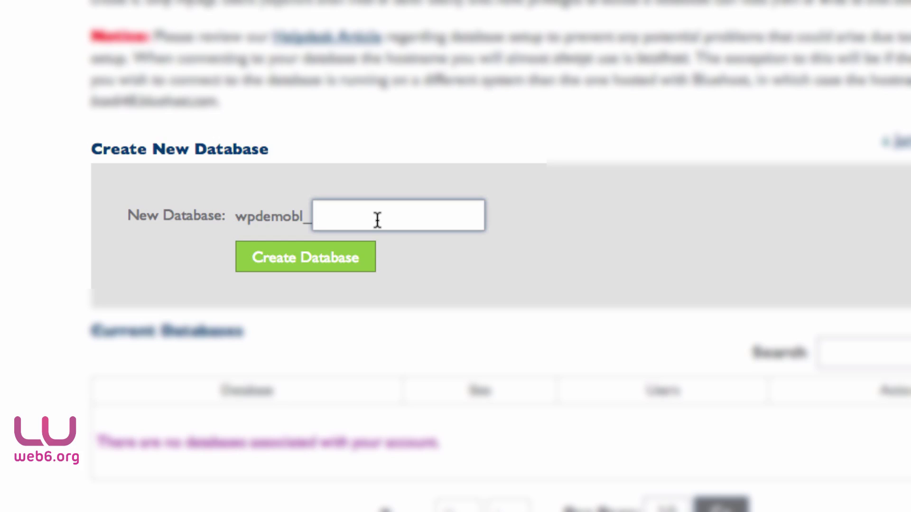
Step: Create database mydbofwpdemo, producing wpdemobl_mydbofwpdemo
text(mydbof)
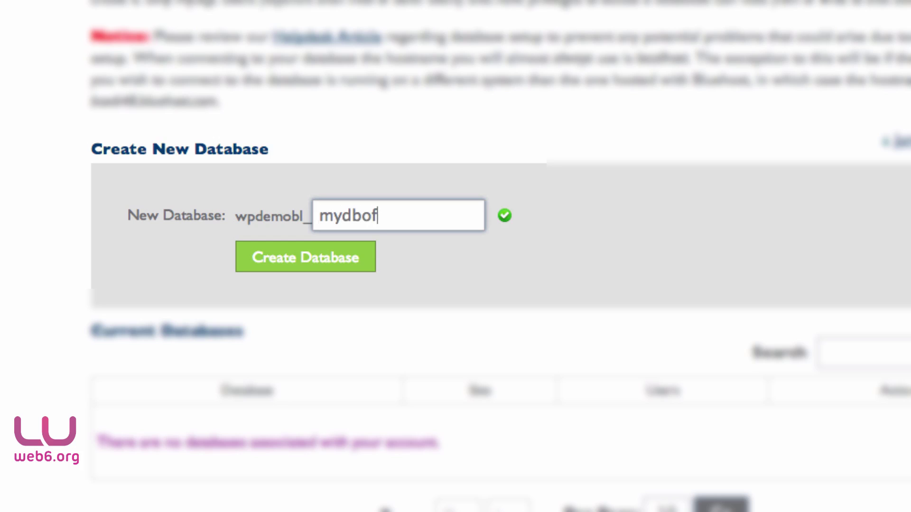
text(wpdemo)
click(318, 266)
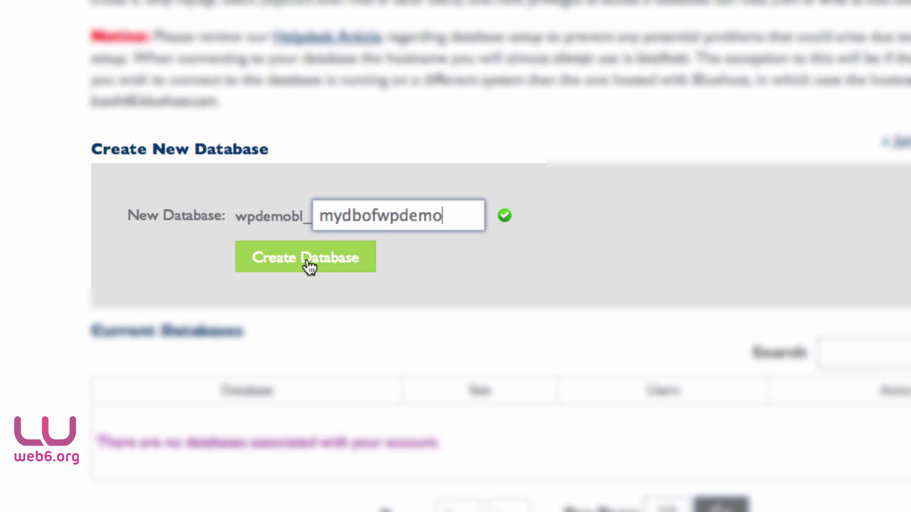
click(308, 266)
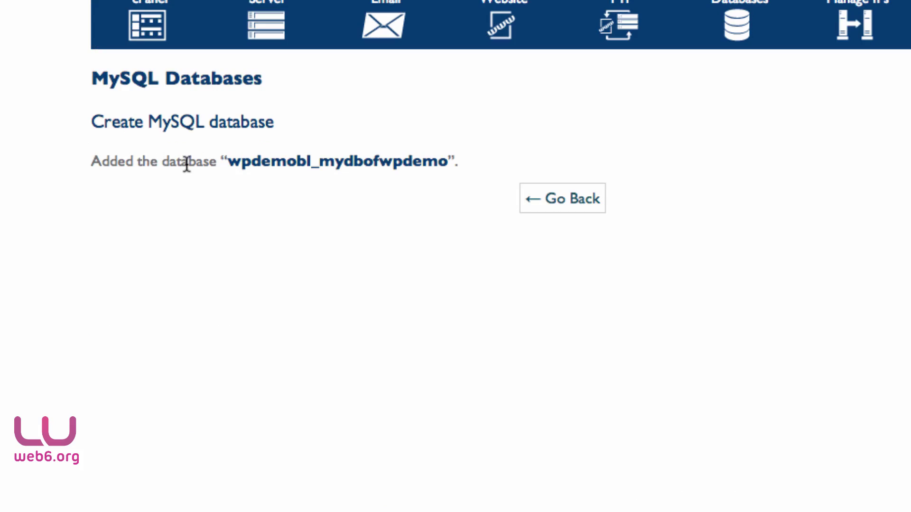
drag(228, 161, 448, 159)
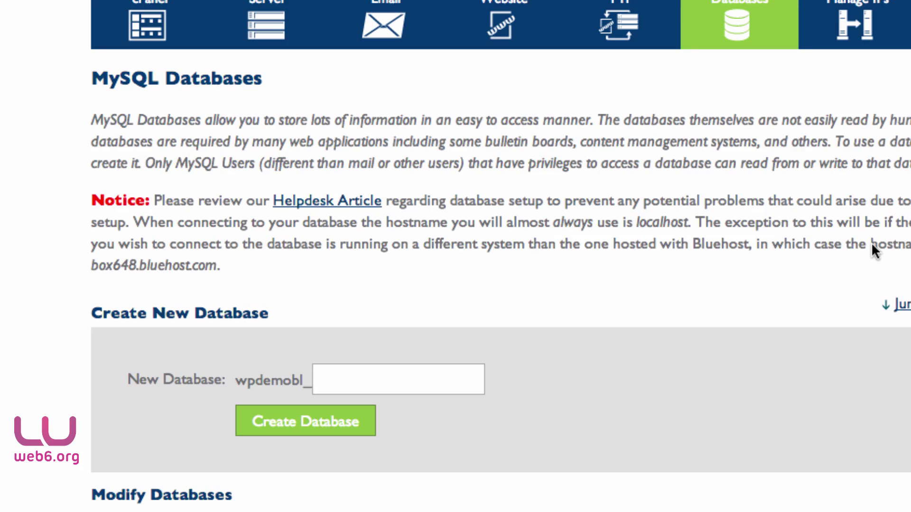
Step: Scroll the MySQL Databases page down to the MySQL Users Add New User form
scroll(830, 261, down, 5)
scroll(832, 261, down, 4)
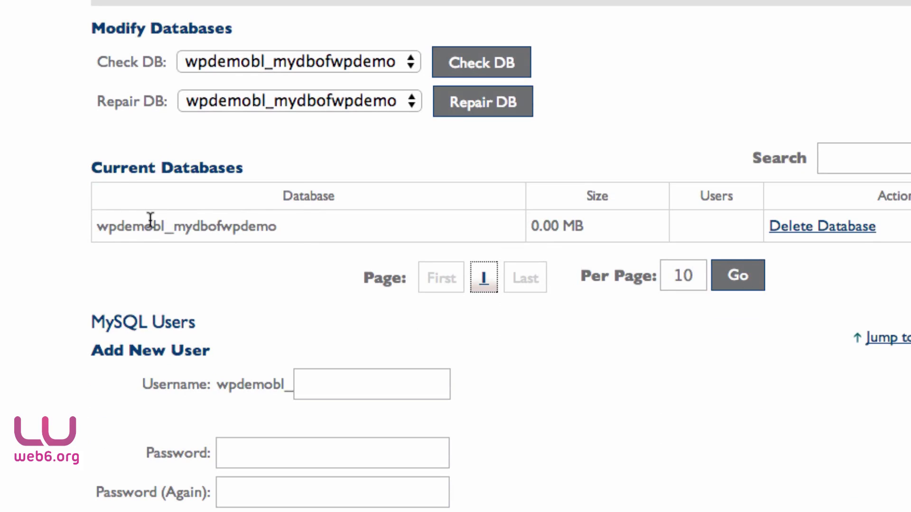
scroll(266, 221, up, 1)
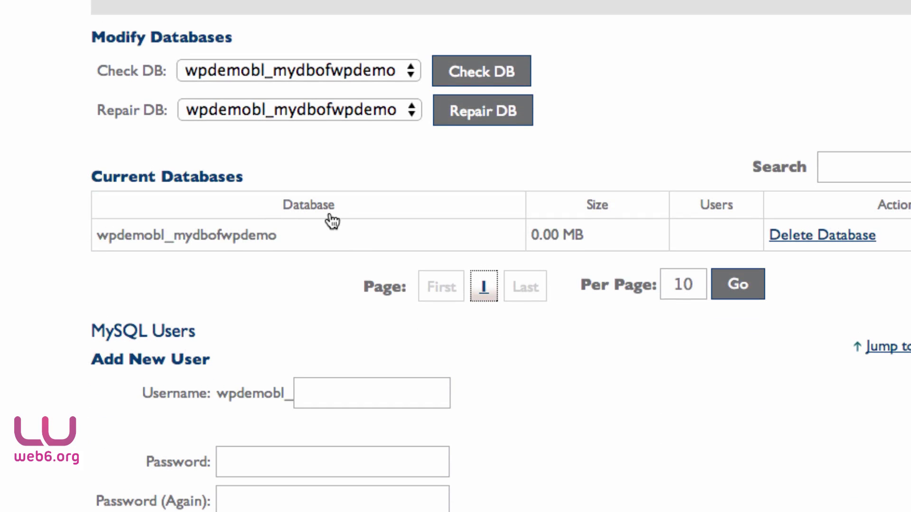
scroll(331, 220, down, 1)
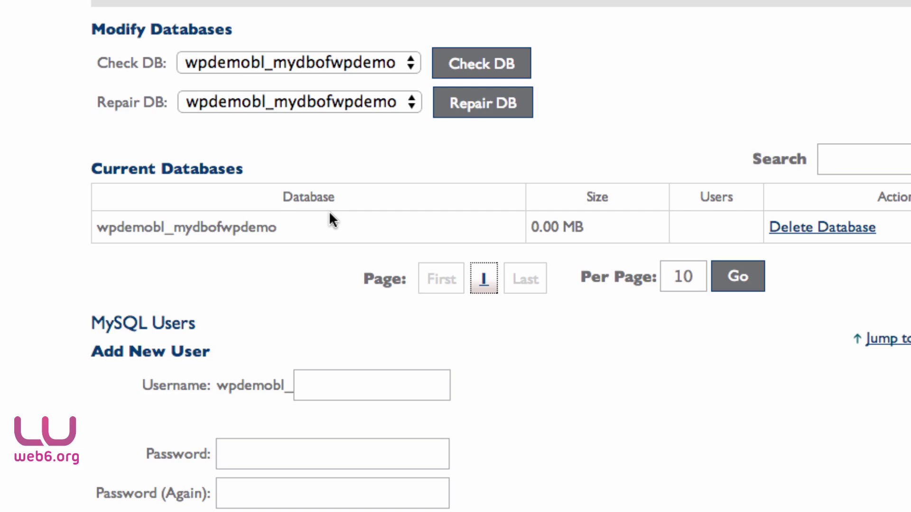
scroll(329, 211, down, 5)
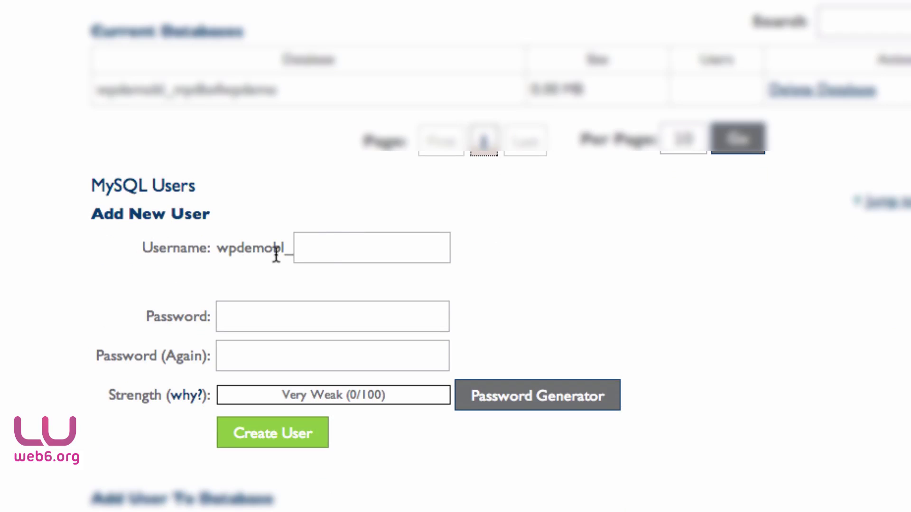
Step: Enter the new MySQL username, shortening it to myusr77 to fit the 7-character limit
click(356, 246)
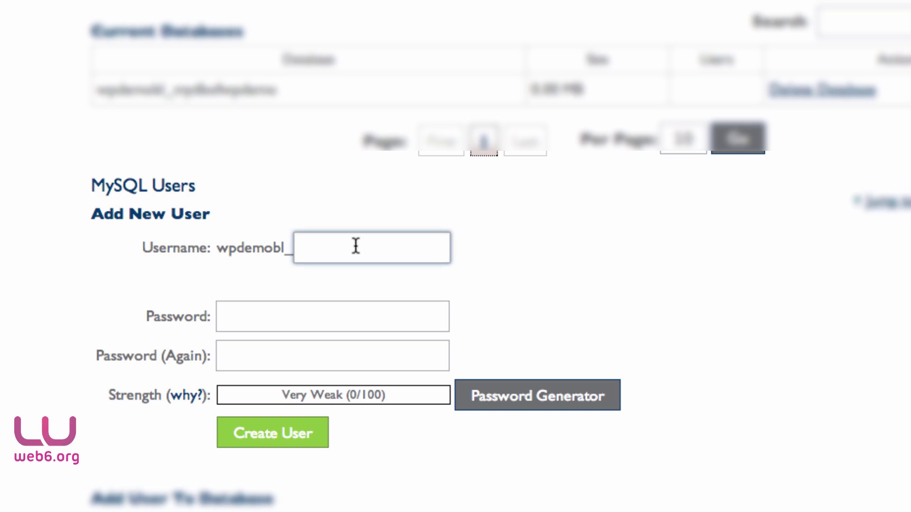
text(my)
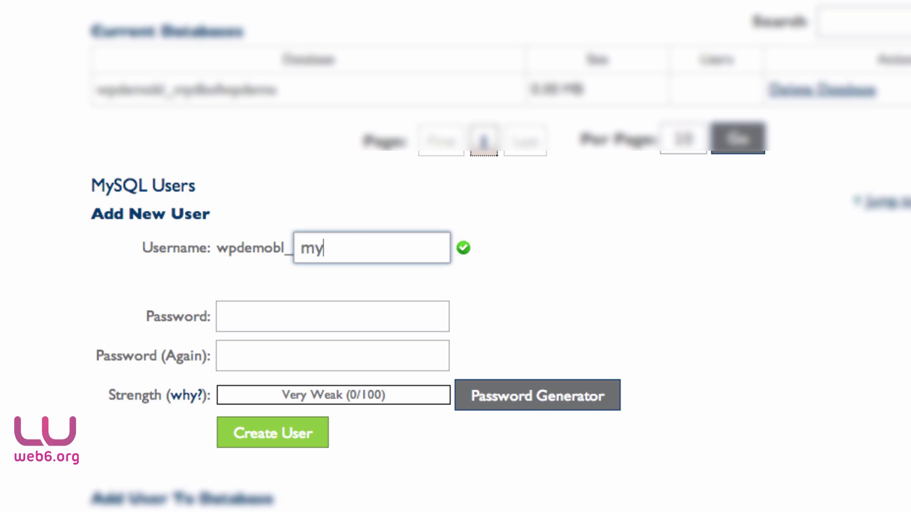
text(dbuser)
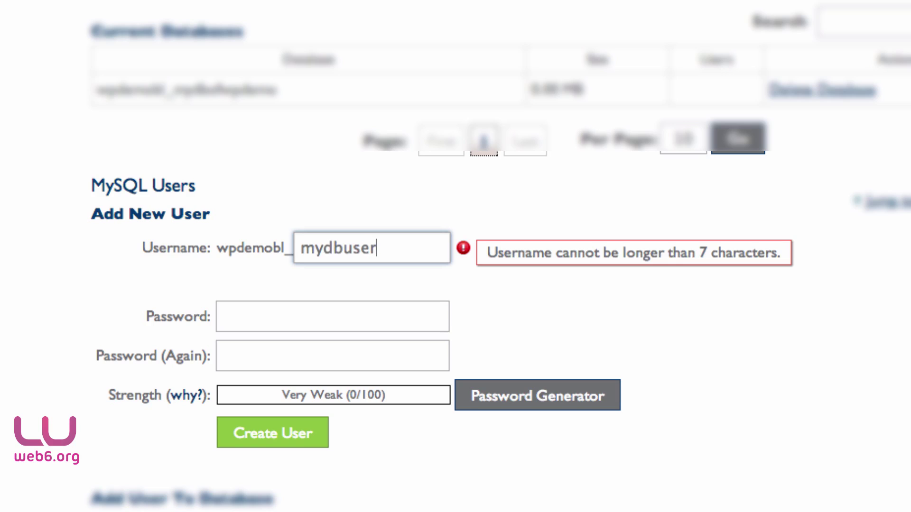
text(wp77)
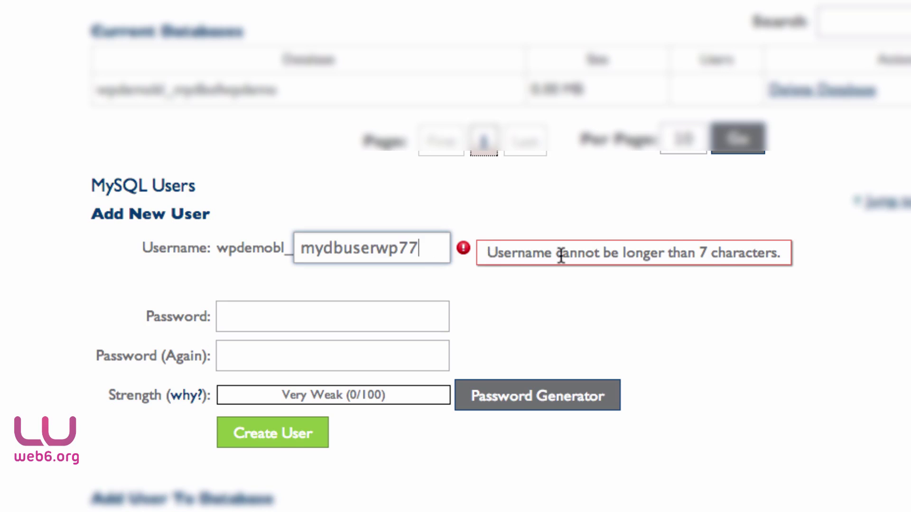
drag(344, 259, 378, 249)
key(BackSpace)
click(418, 261)
text(r)
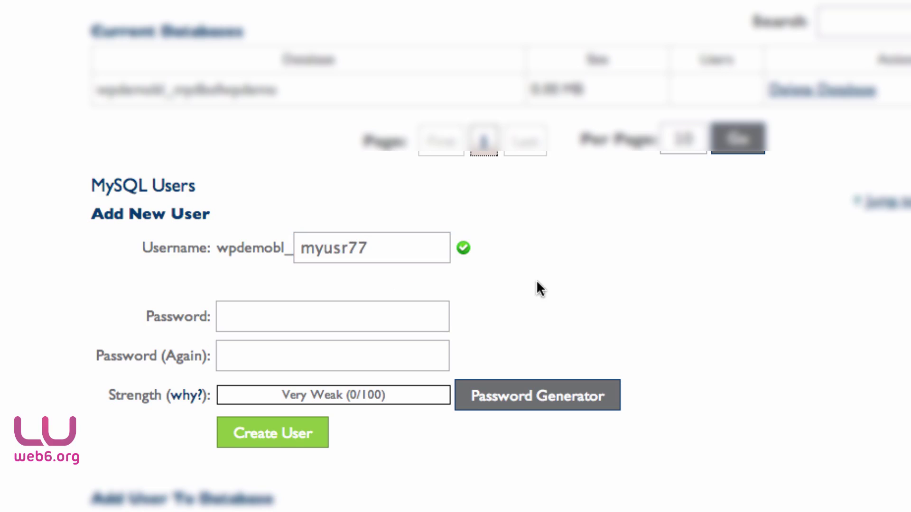
click(303, 316)
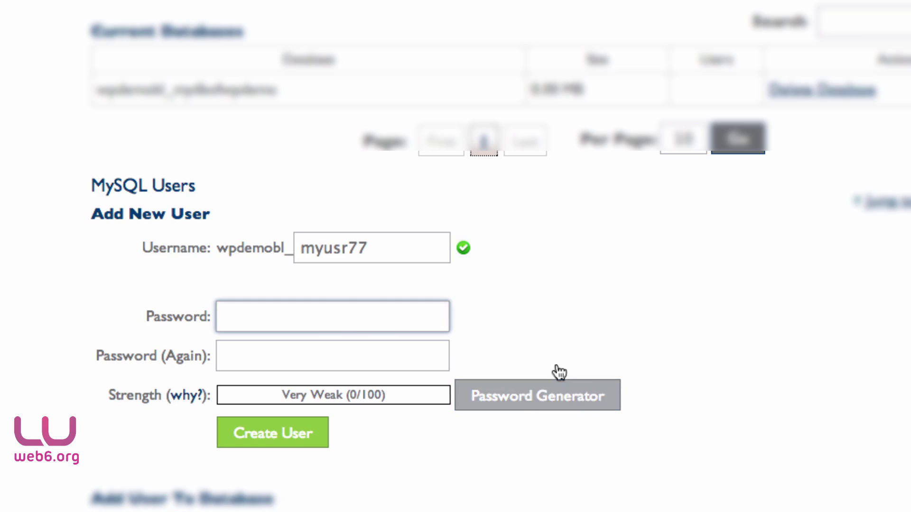
Step: Generate an 18-character password with symbols and select it for copying
click(529, 404)
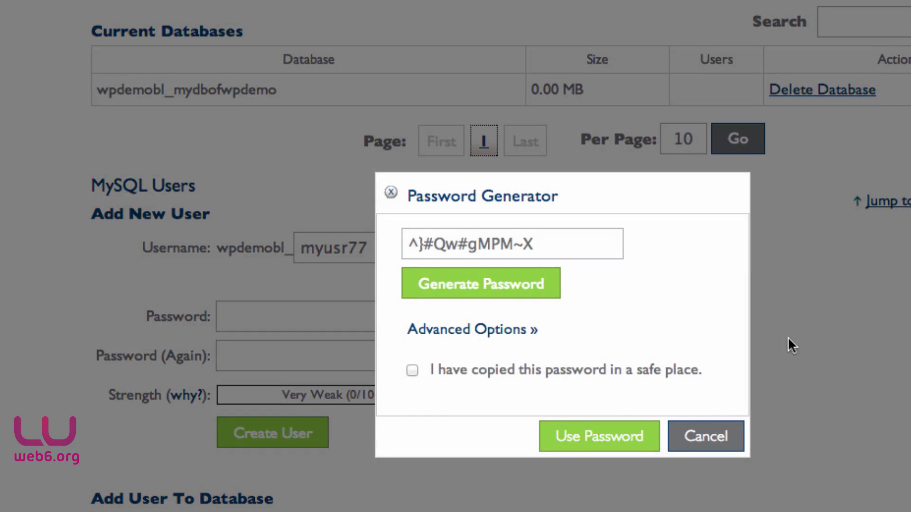
click(489, 218)
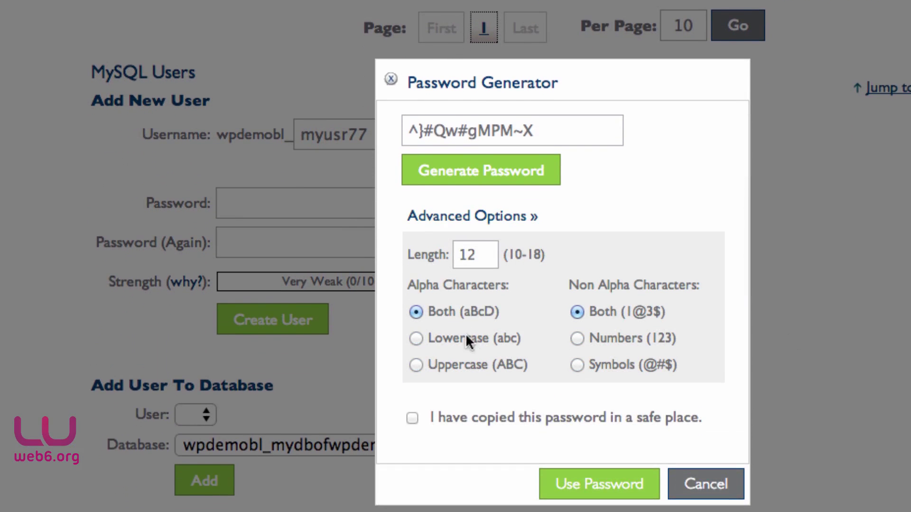
drag(467, 257, 476, 255)
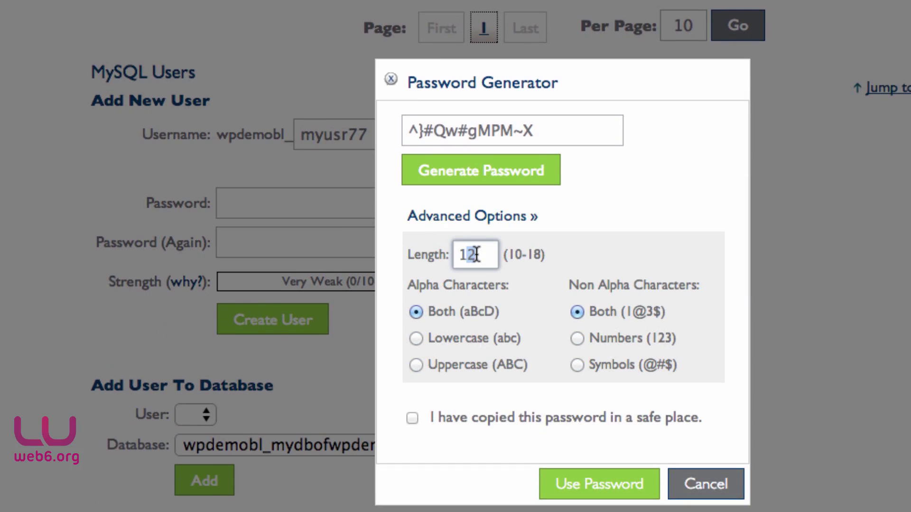
text(8)
click(577, 366)
drag(545, 127, 306, 129)
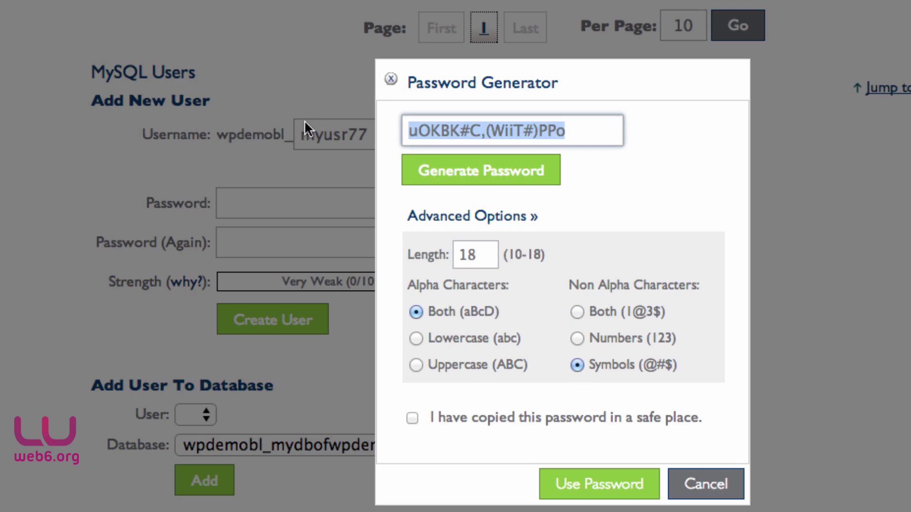
scroll(306, 128, up, 3)
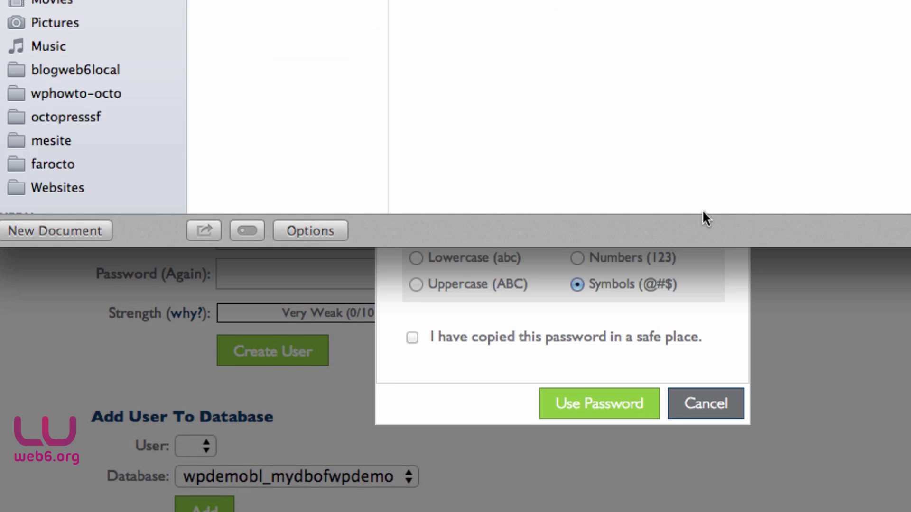
Step: Save the generated password plus extra characters in a new TextEdit note, copy it, and minimize
click(68, 231)
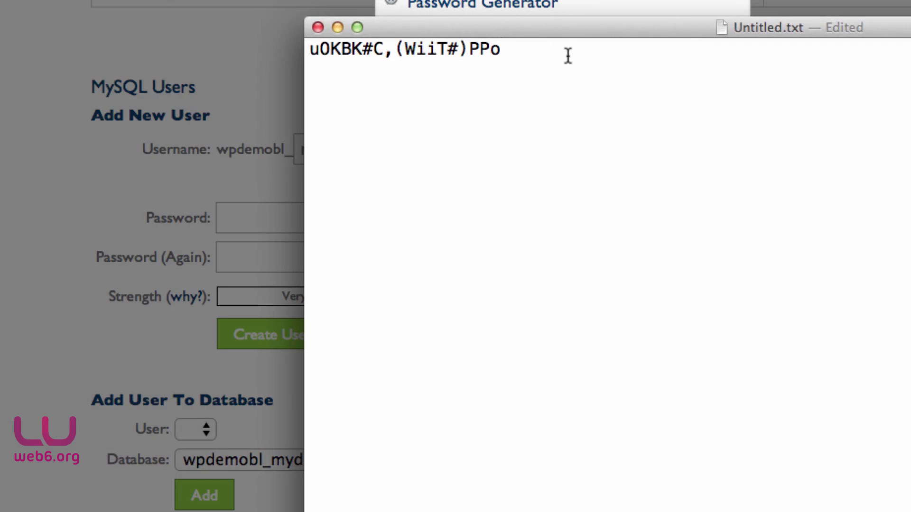
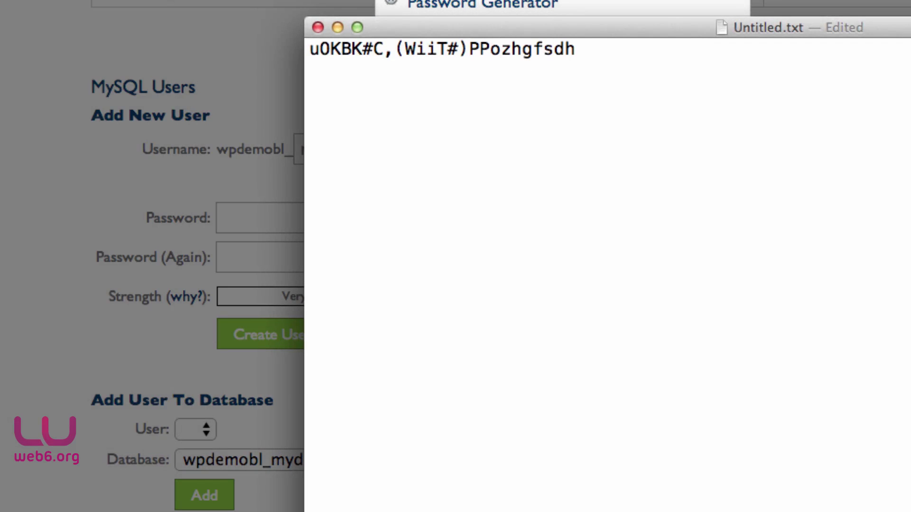
key(super+a)
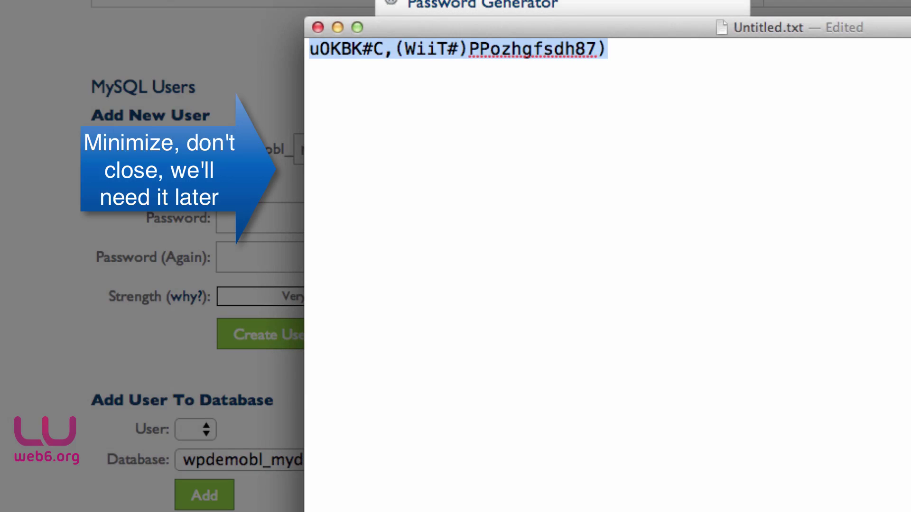
click(338, 28)
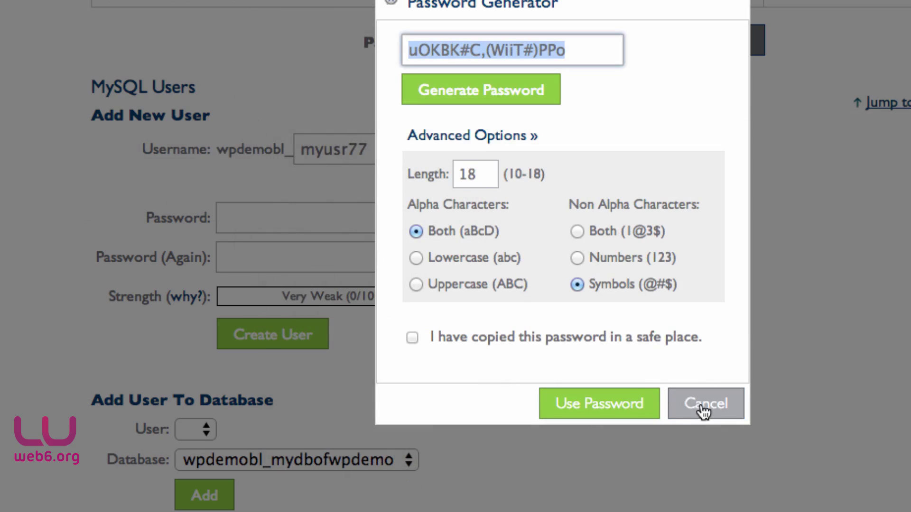
Step: Create MySQL user wpdemobl_myusr77 with the saved password pasted into both password fields
click(703, 402)
click(287, 218)
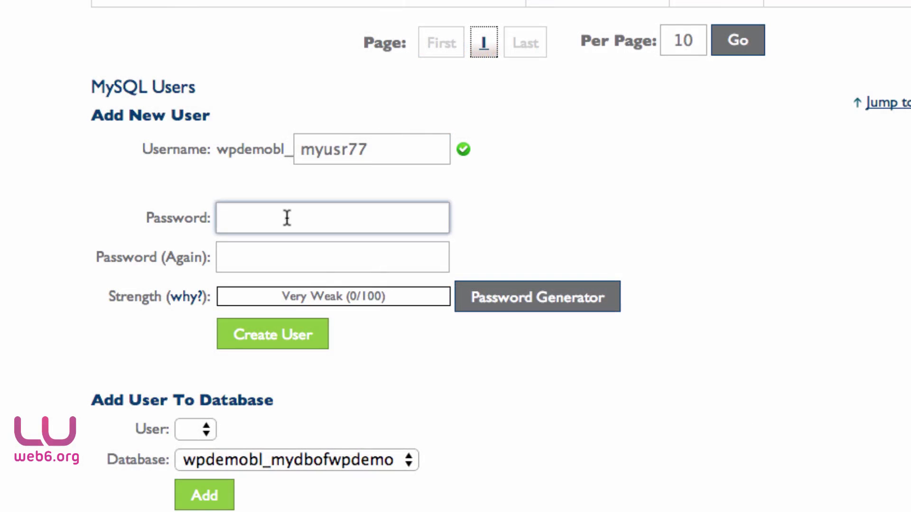
key(super+v)
key(Tab)
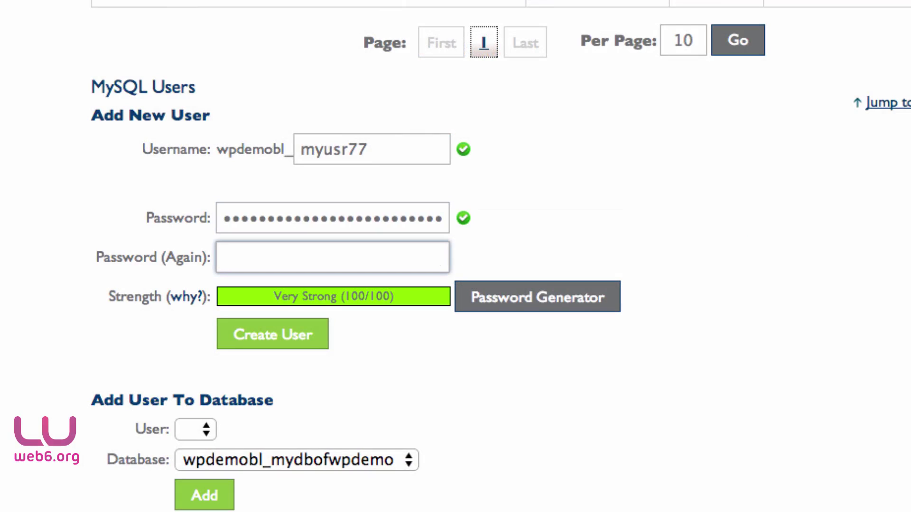
key(super+v)
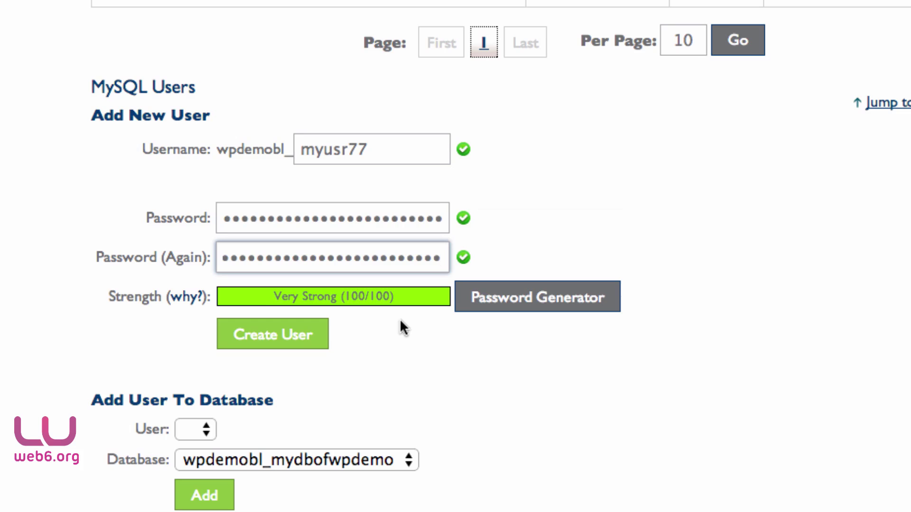
click(259, 336)
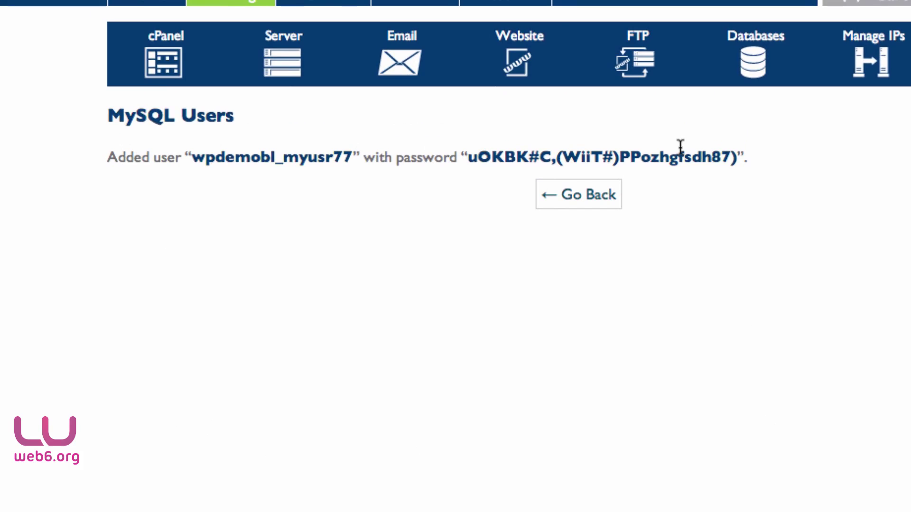
Step: Return to the MySQL Databases page and scroll to Add User To Database
click(564, 199)
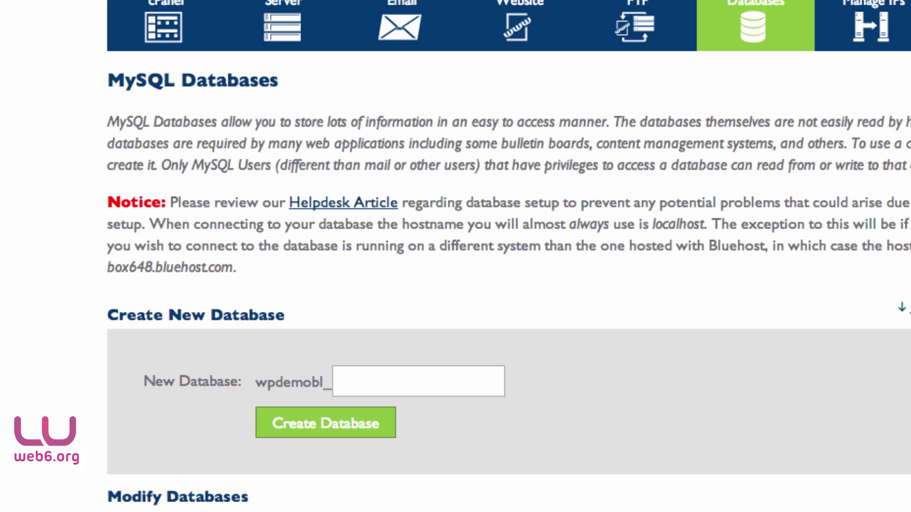
scroll(456, 256, down, 10)
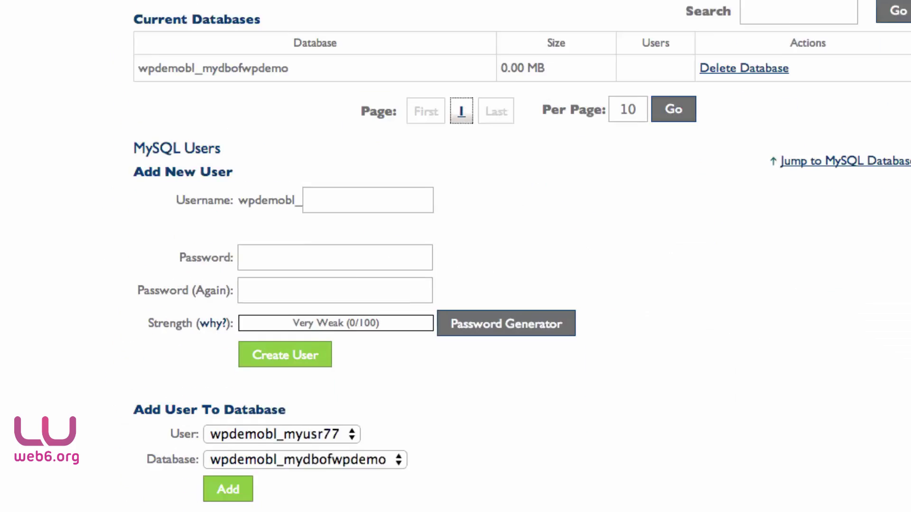
scroll(147, 28, up, 1)
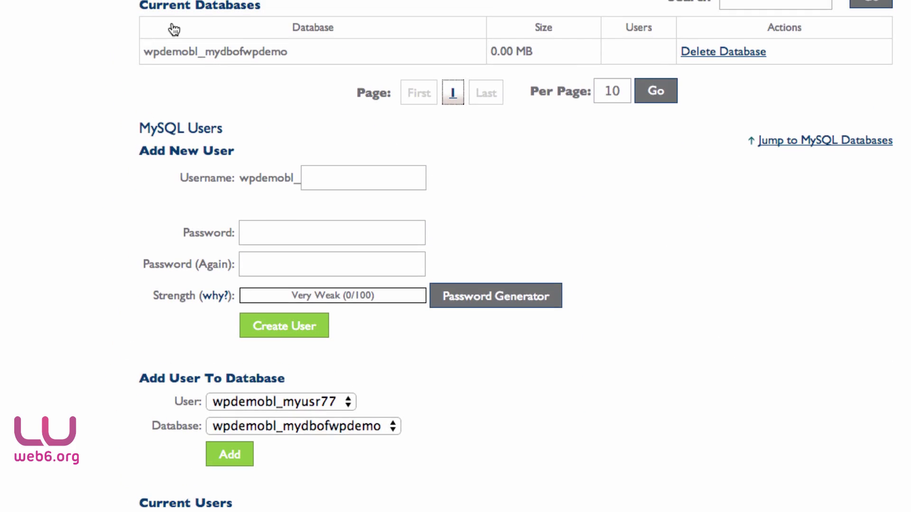
scroll(312, 96, down, 1)
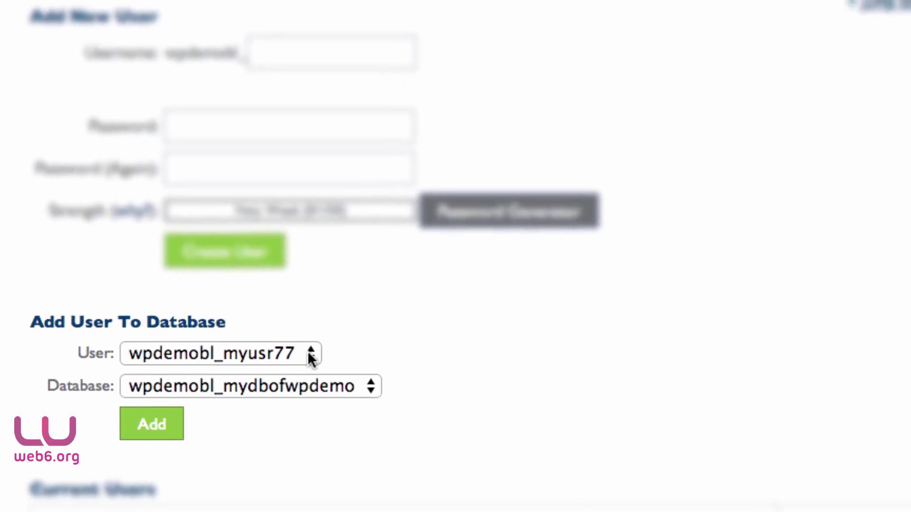
Step: Add user wpdemobl_myusr77 to database wpdemobl_mydbofwpdemo
click(309, 357)
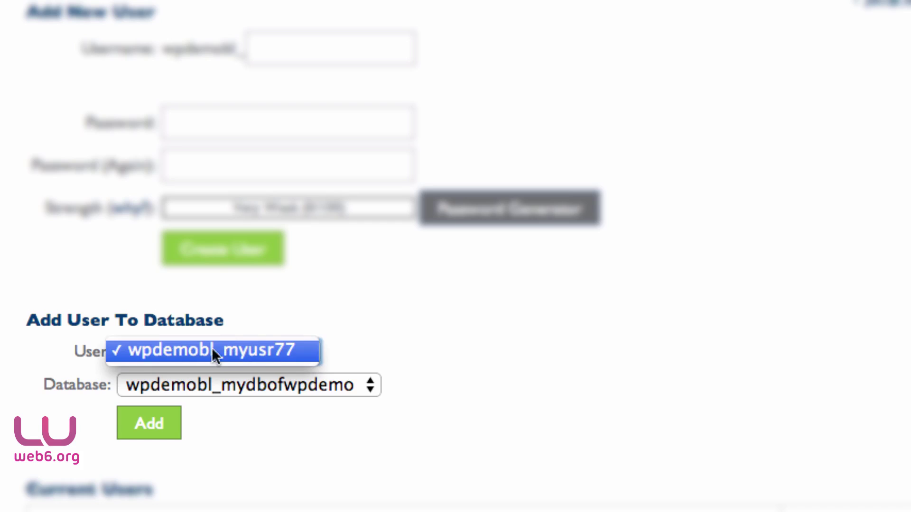
click(246, 354)
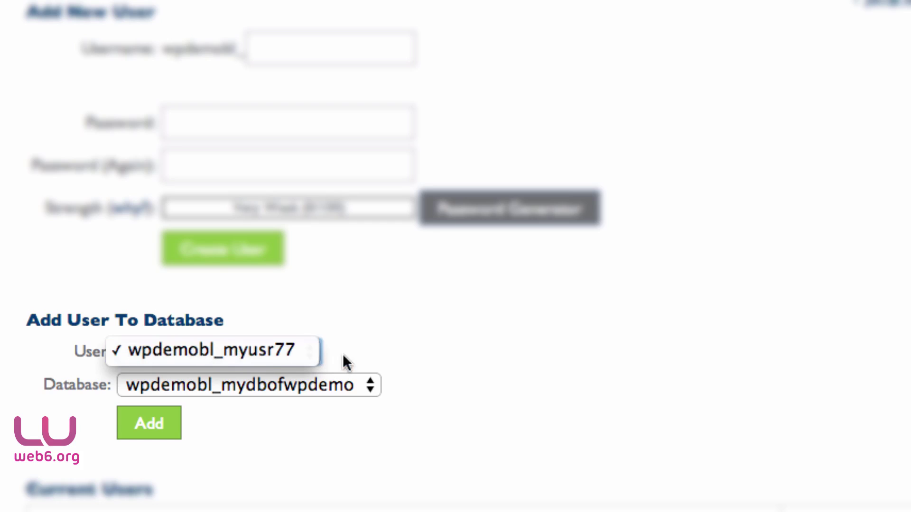
click(370, 385)
click(317, 385)
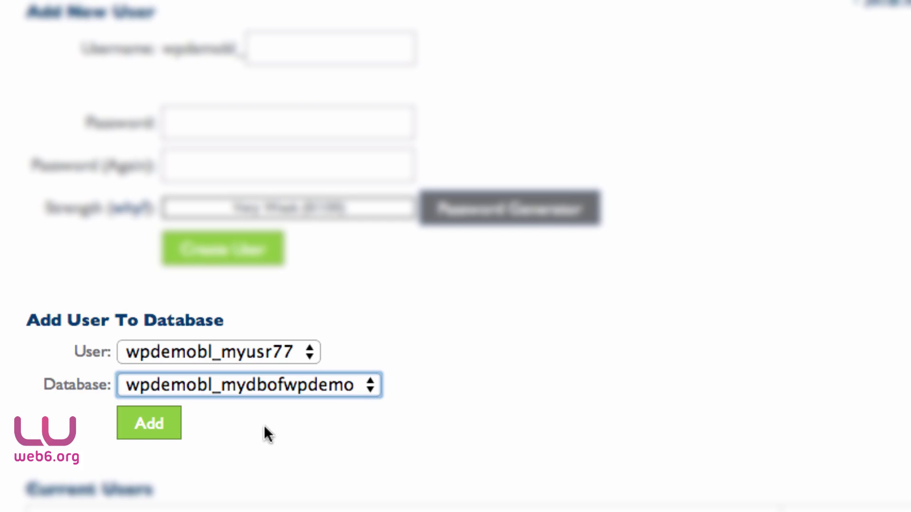
click(146, 433)
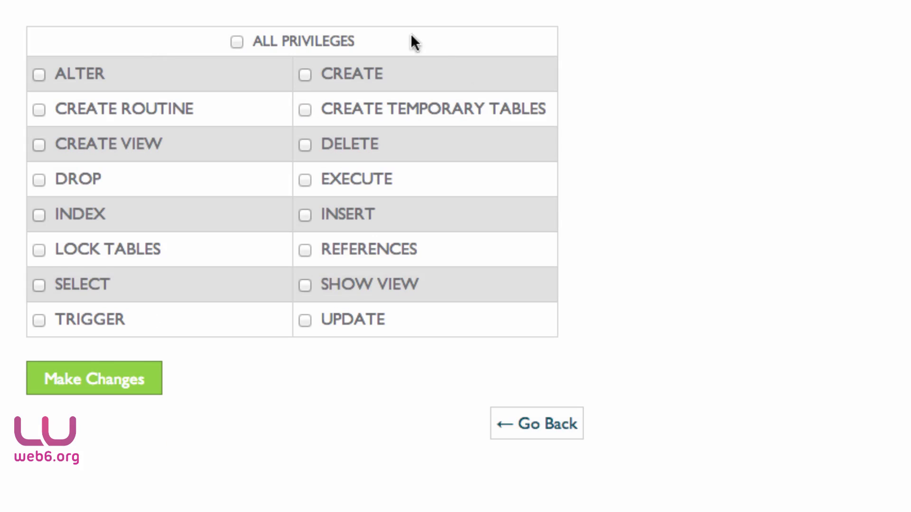
Step: Grant wpdemobl_myusr77 ALL PRIVILEGES on wpdemobl_mydbofwpdemo
click(236, 42)
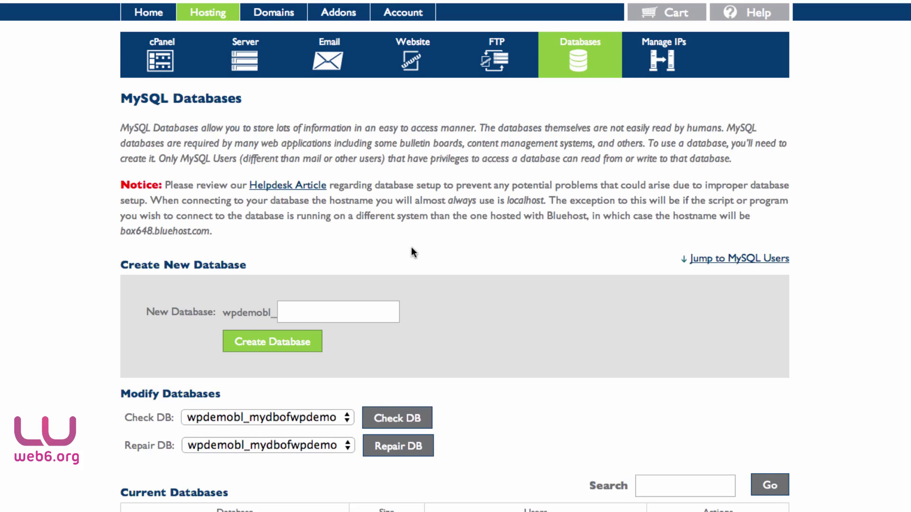
Step: Review Current Databases to confirm wpdemobl_myusr77 is assigned to wpdemobl_mydbofwpdemo
scroll(411, 246, down, 5)
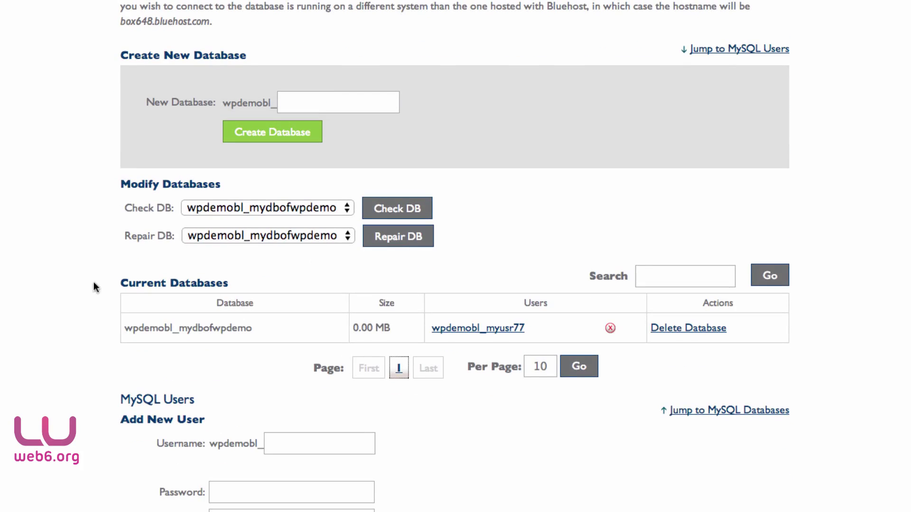
scroll(152, 323, up, 1)
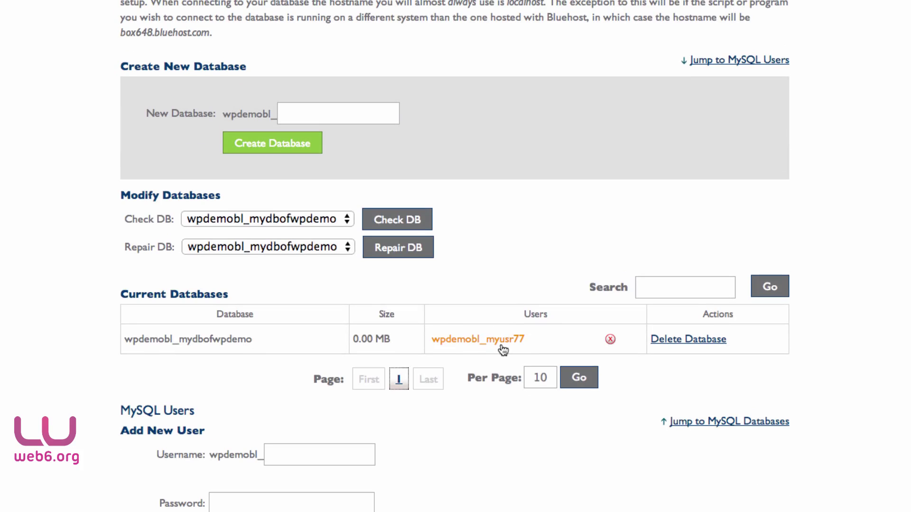
scroll(516, 349, down, 1)
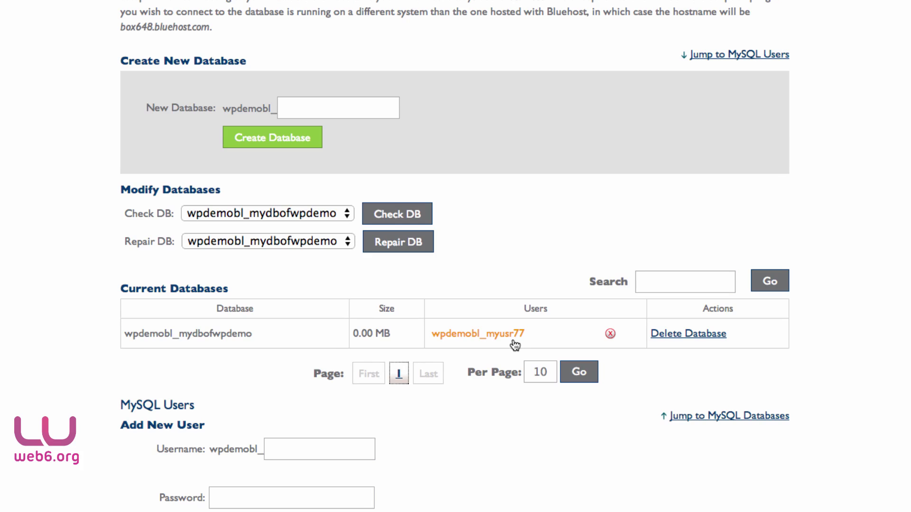
scroll(484, 332, up, 5)
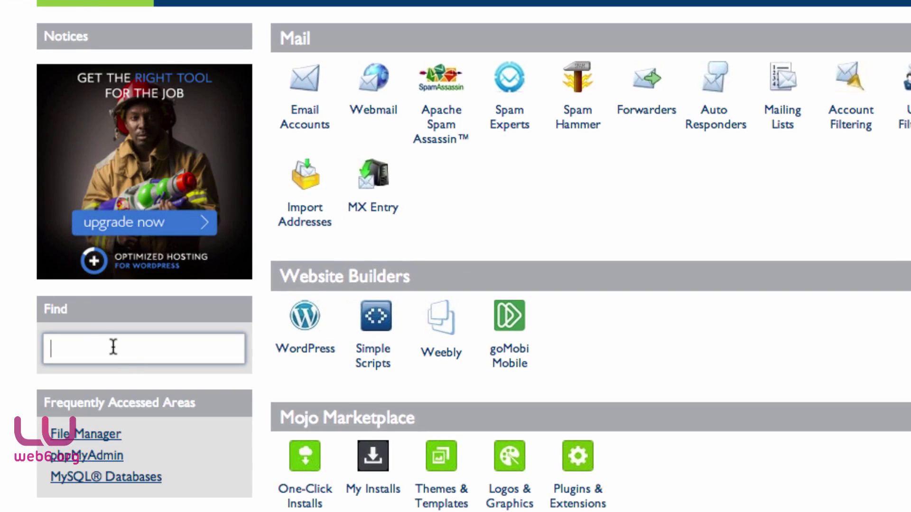
Step: Open File Manager in the wpdemoblog.com document root, public_html
text(file)
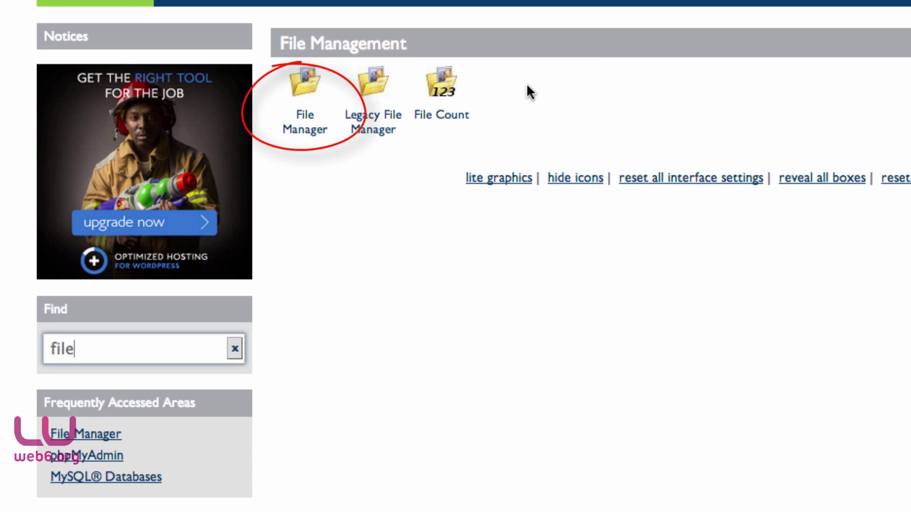
click(314, 137)
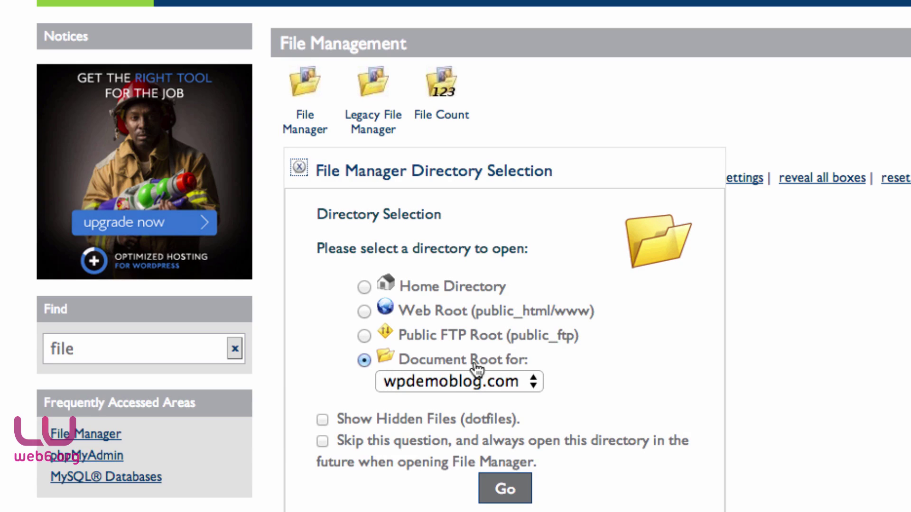
click(509, 380)
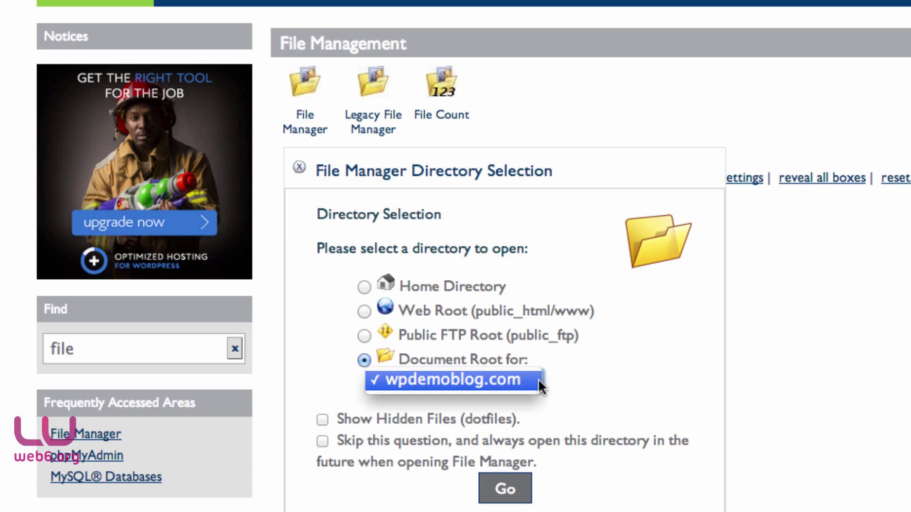
click(538, 379)
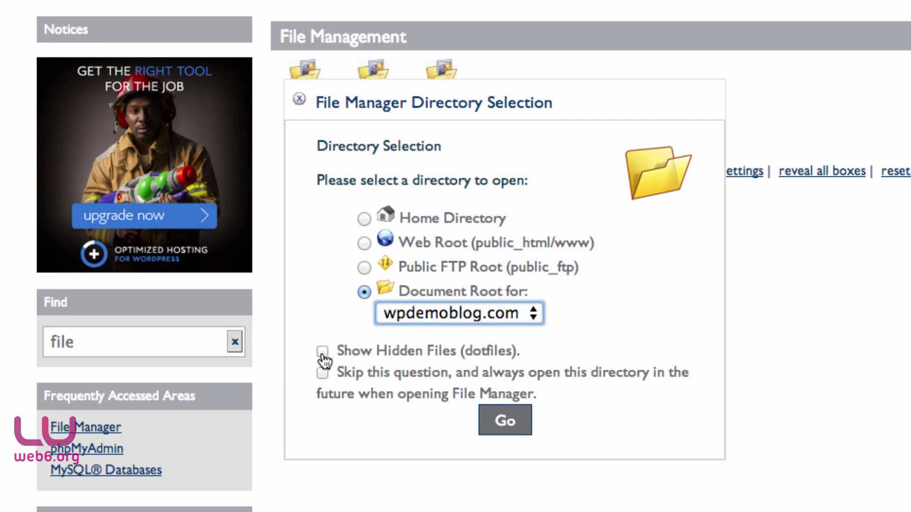
click(517, 427)
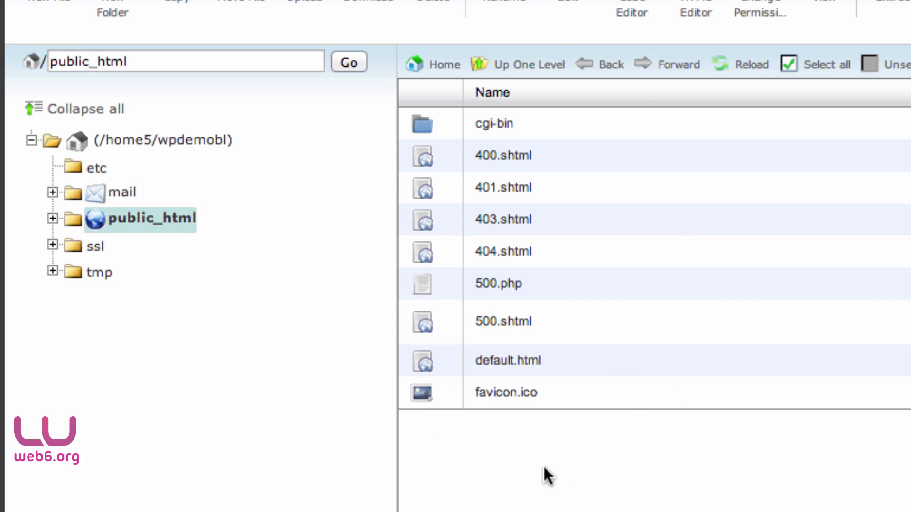
Step: Select the public_html folder path and start a new browser tab
click(138, 57)
drag(113, 61, 50, 61)
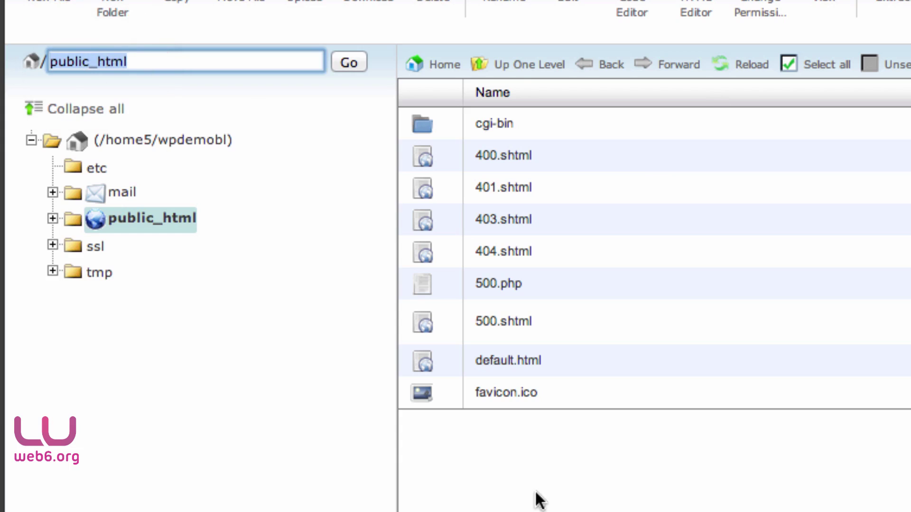
key(super+t)
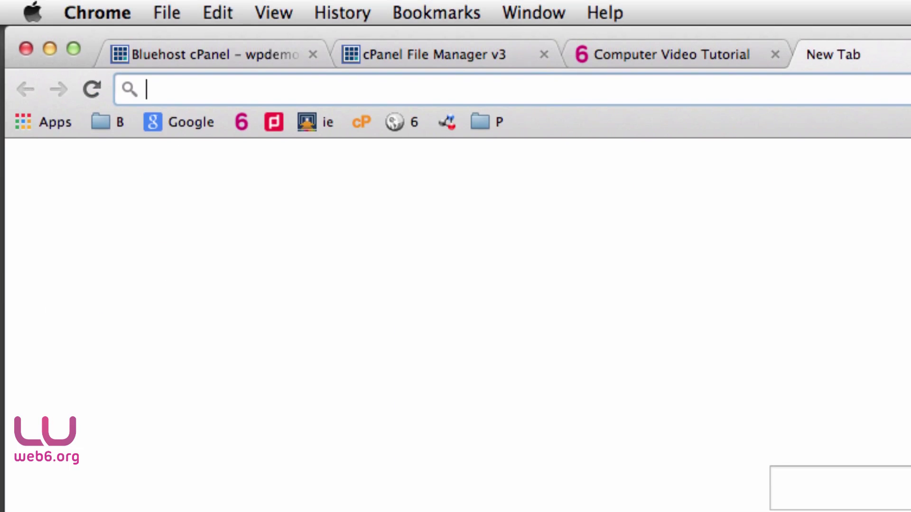
Step: Load wpdemoblog.com in the new tab to check the current site
text(wpdemoblog.com)
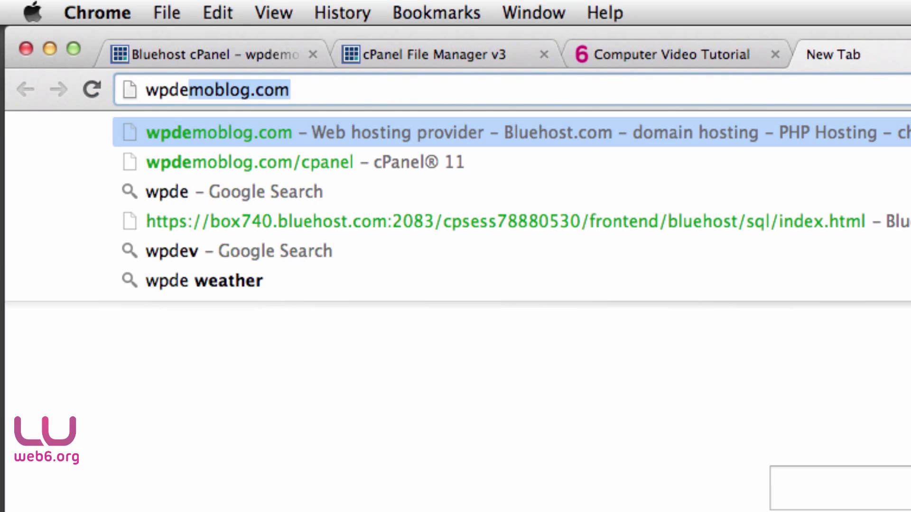
key(Return)
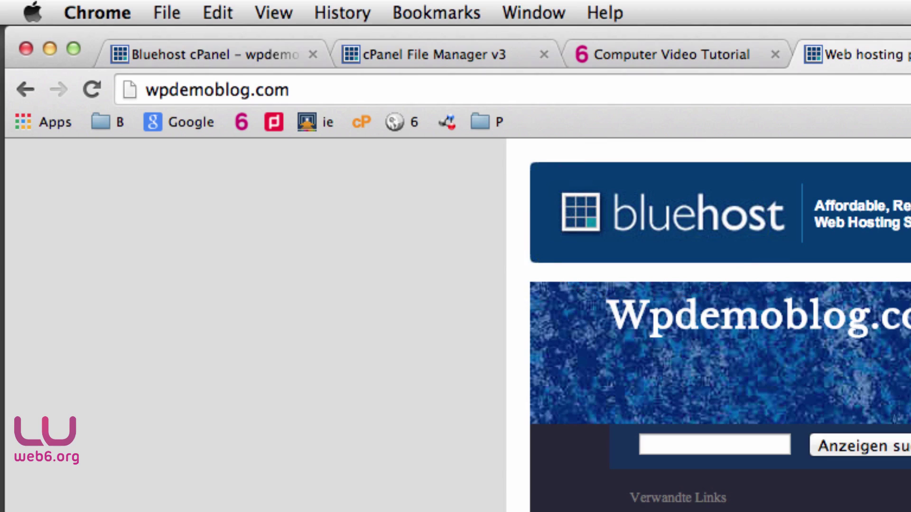
Step: Back in File Manager, select favicon.ico and 500.php in public_html
click(464, 59)
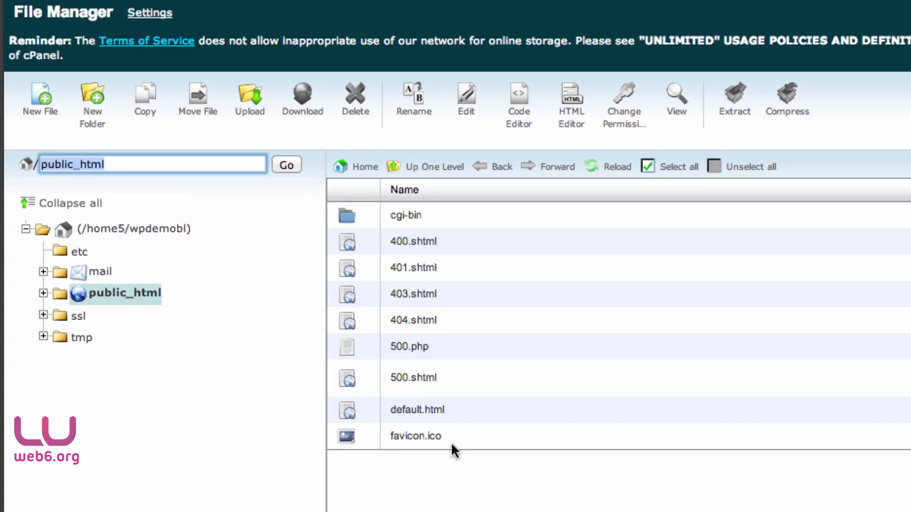
click(345, 438)
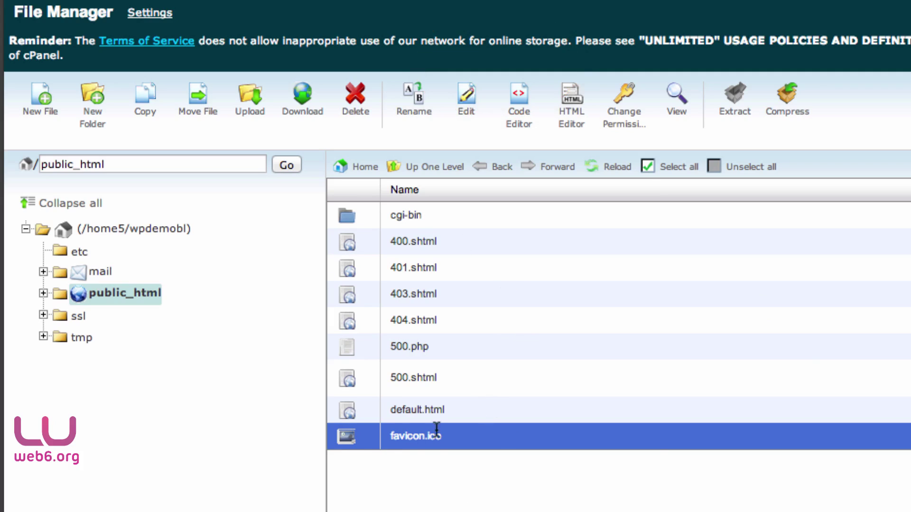
click(411, 349)
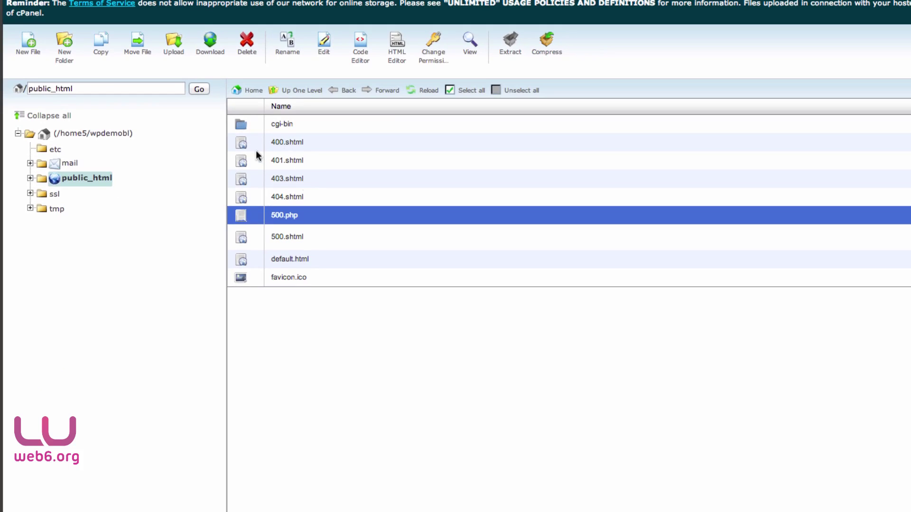
Step: Delete the default files 400.shtml through favicon.ico, then enter 'download wordpress' in a new tab
click(240, 144)
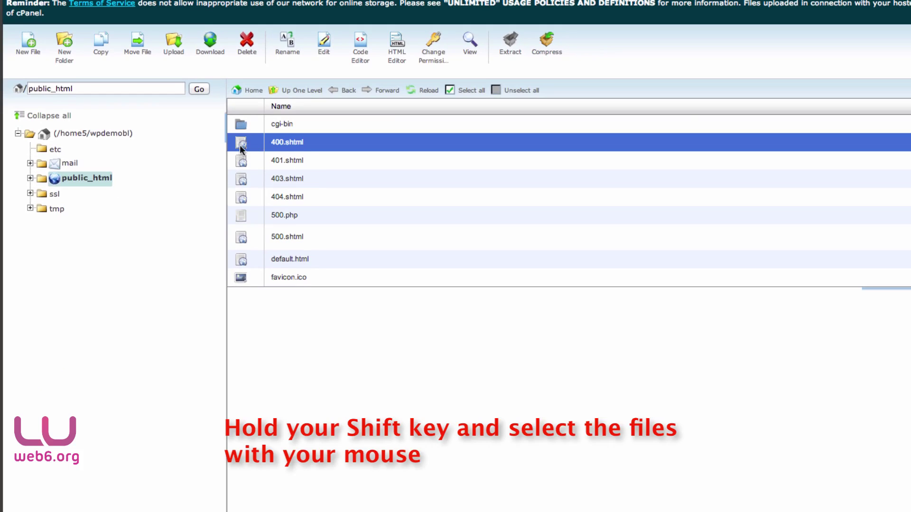
shift+click(240, 278)
click(245, 53)
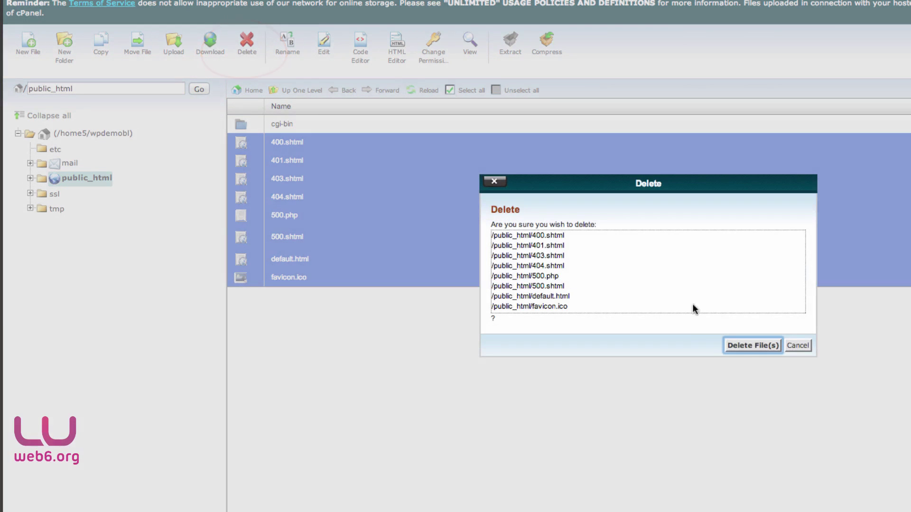
click(753, 349)
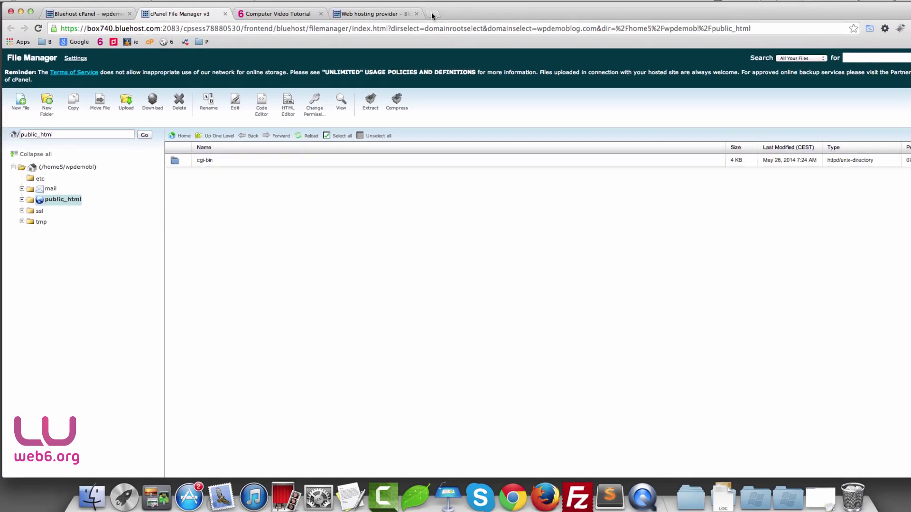
key(super+t)
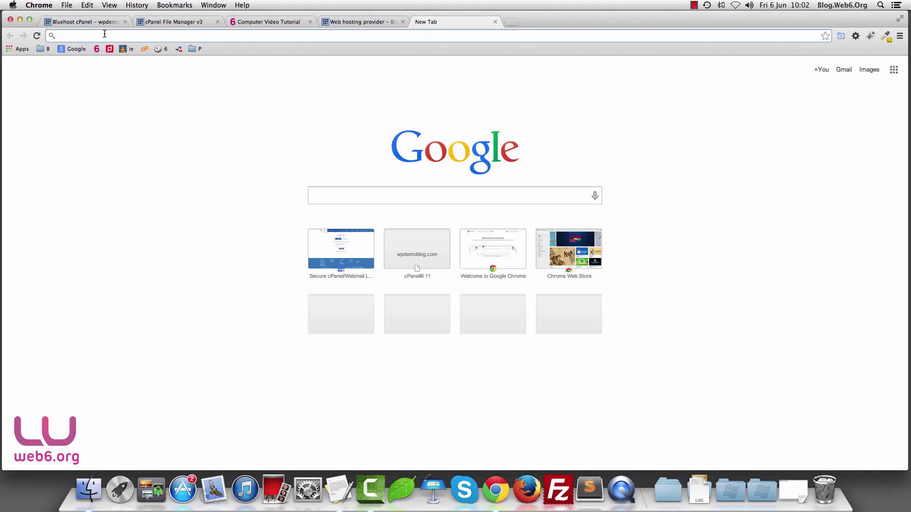
text(downloa)
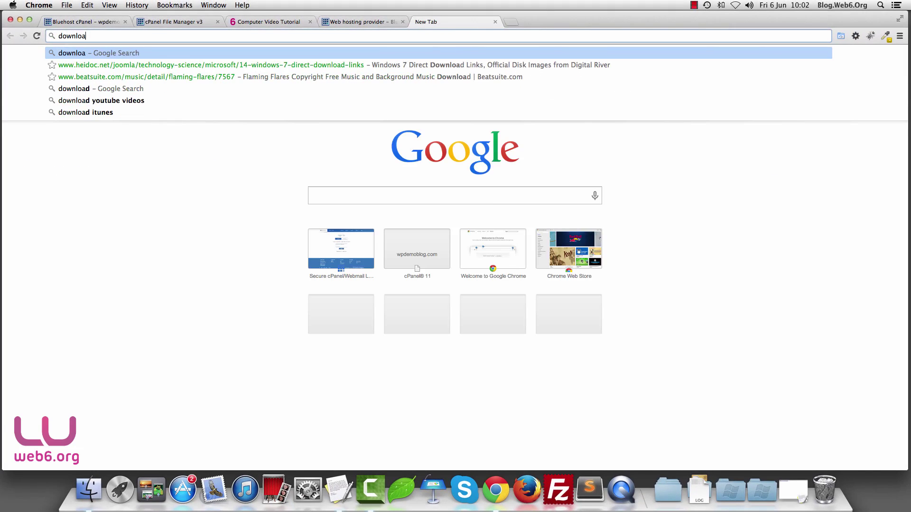
text(d wordpress)
Step: Search Google for 'download wordpress' and open the WordPress.org Download WordPress page
key(Return)
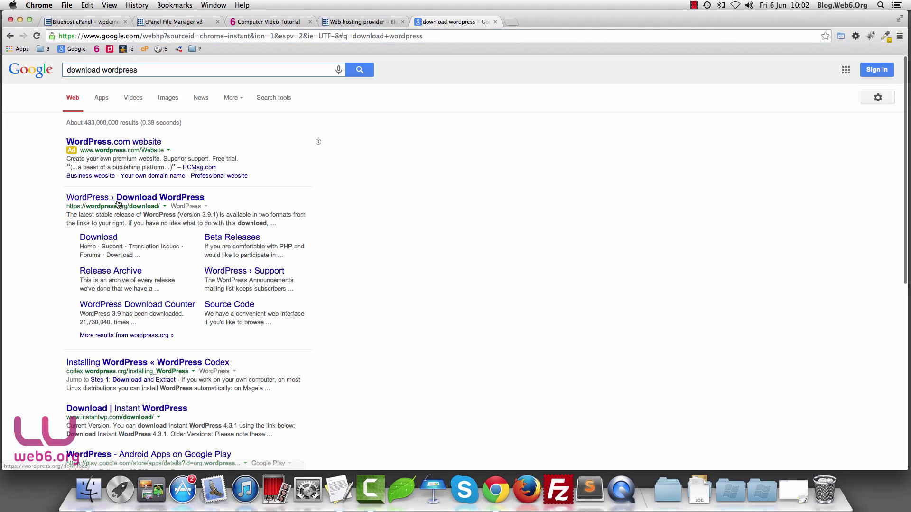
scroll(119, 203, down, 1)
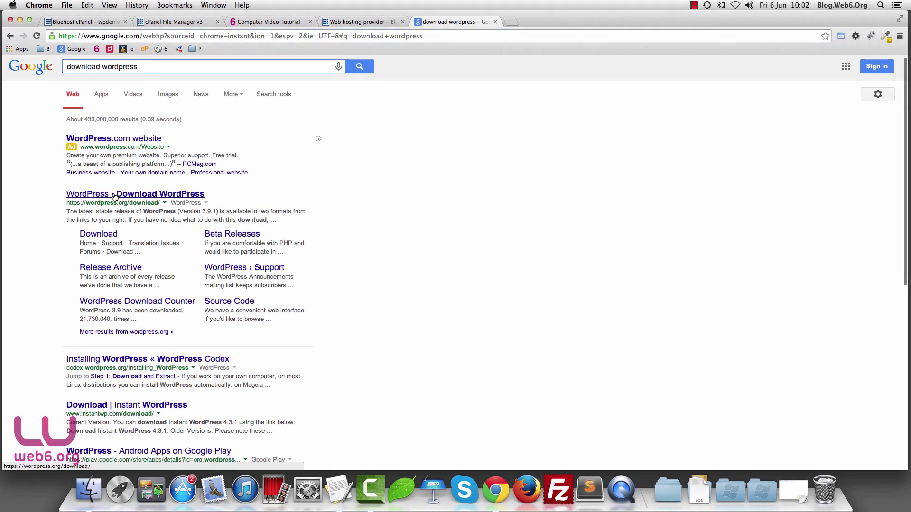
click(114, 195)
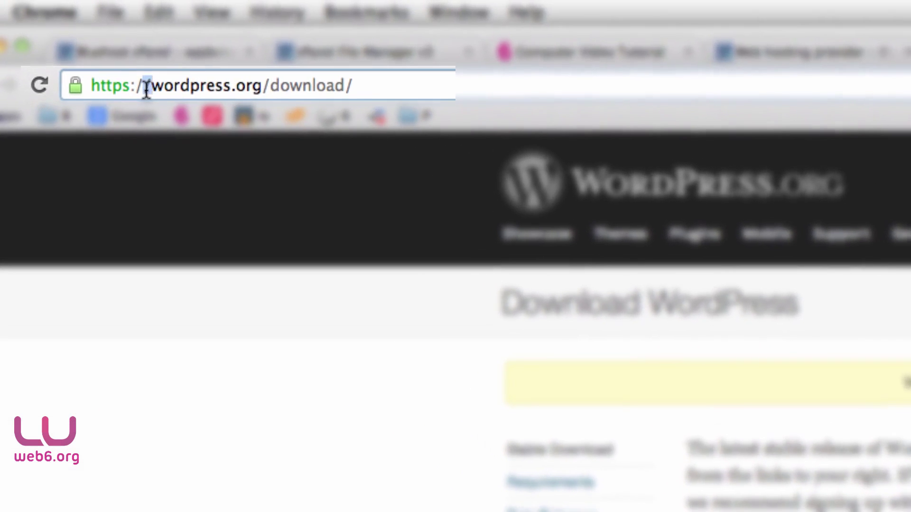
drag(80, 36, 134, 36)
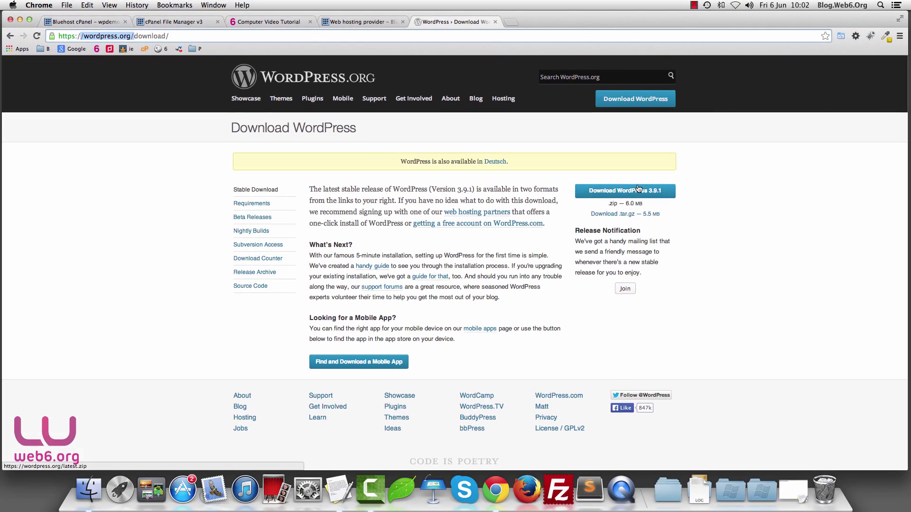
scroll(785, 195, down, 1)
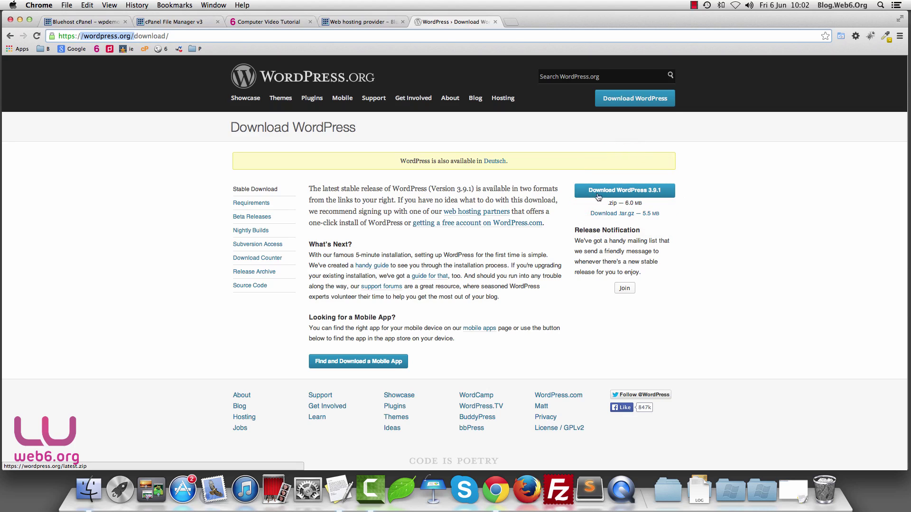
scroll(613, 196, up, 1)
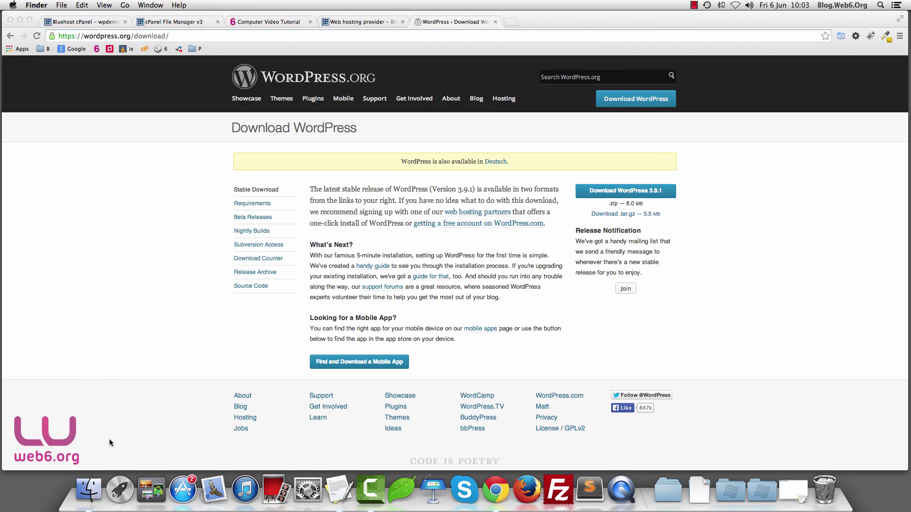
Step: Open the Desktop in Finder and view wordpress-3.9.1.zip, a 6.3 MB Zip Archive
click(95, 481)
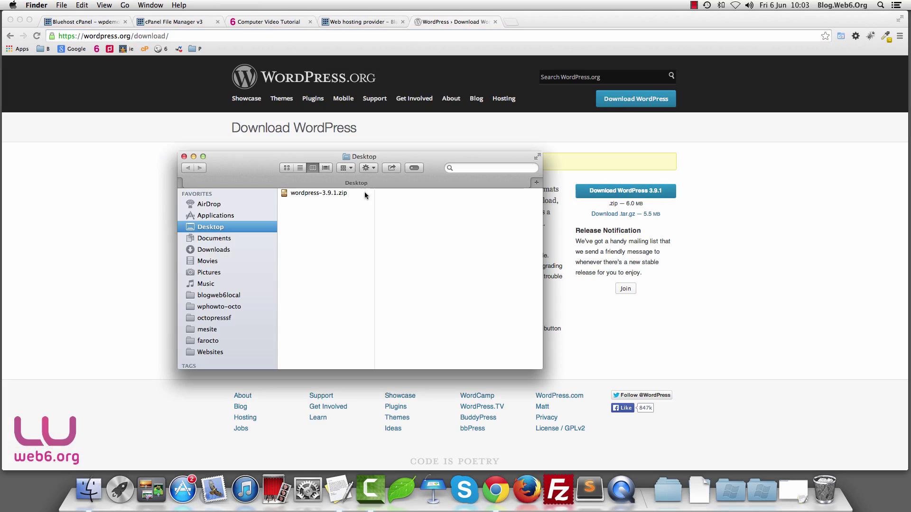
click(314, 194)
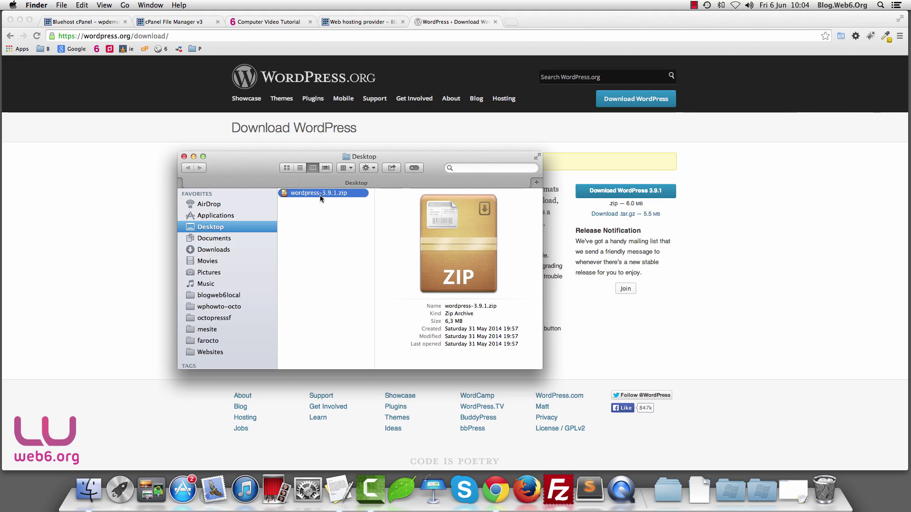
Step: Upload wordpress-3.9.1.zip from the Desktop and return to the public_html listing
key(super+Tab)
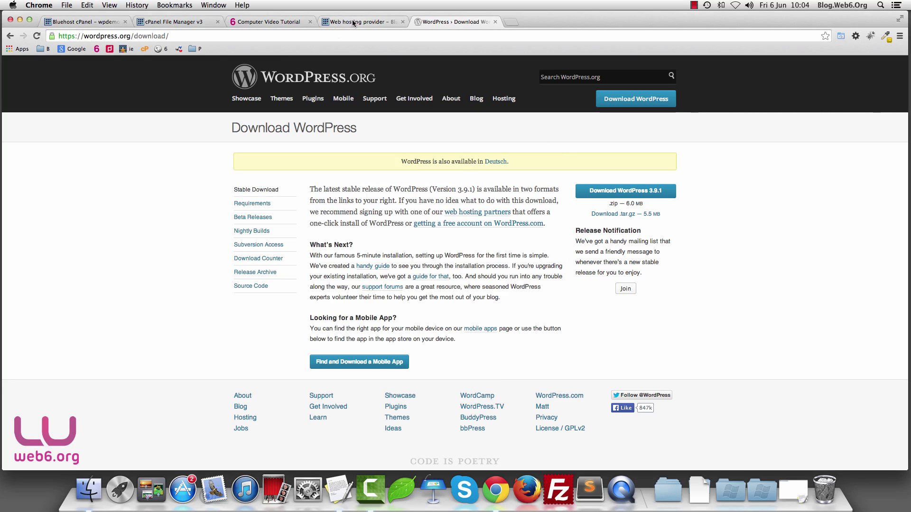
click(357, 22)
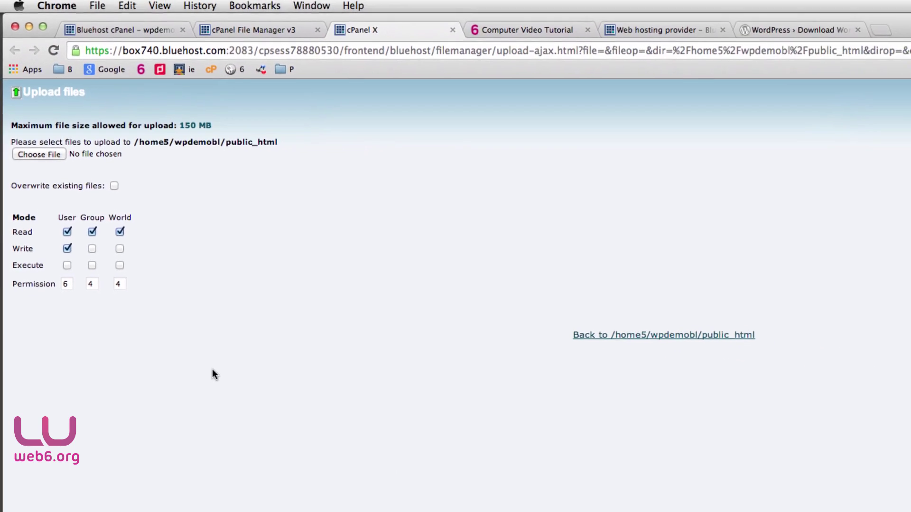
click(28, 155)
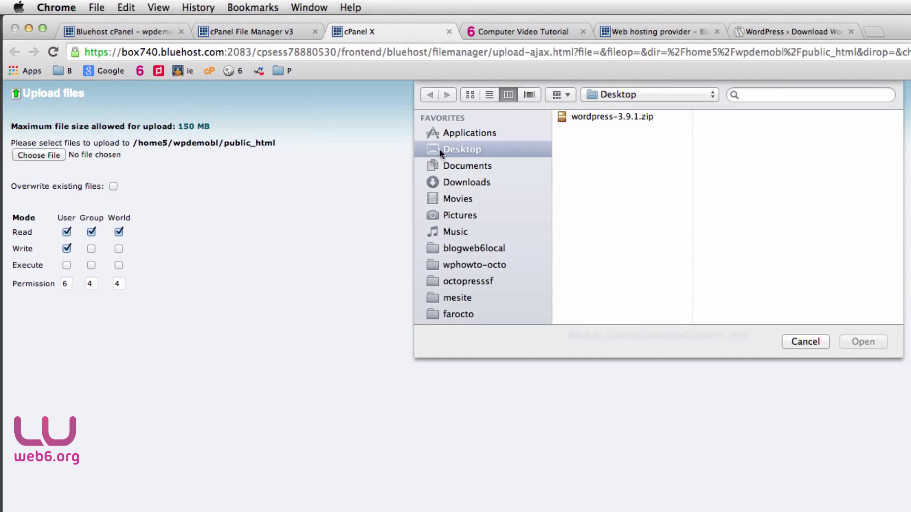
click(627, 118)
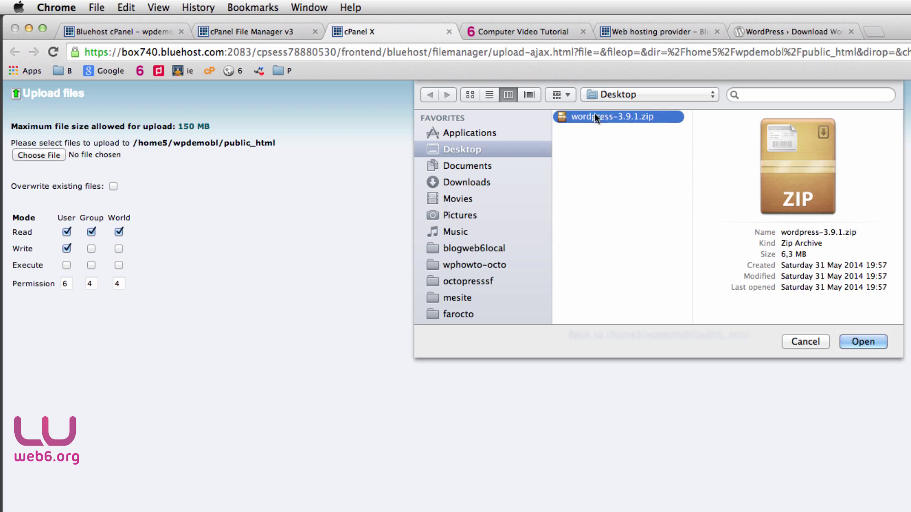
click(863, 342)
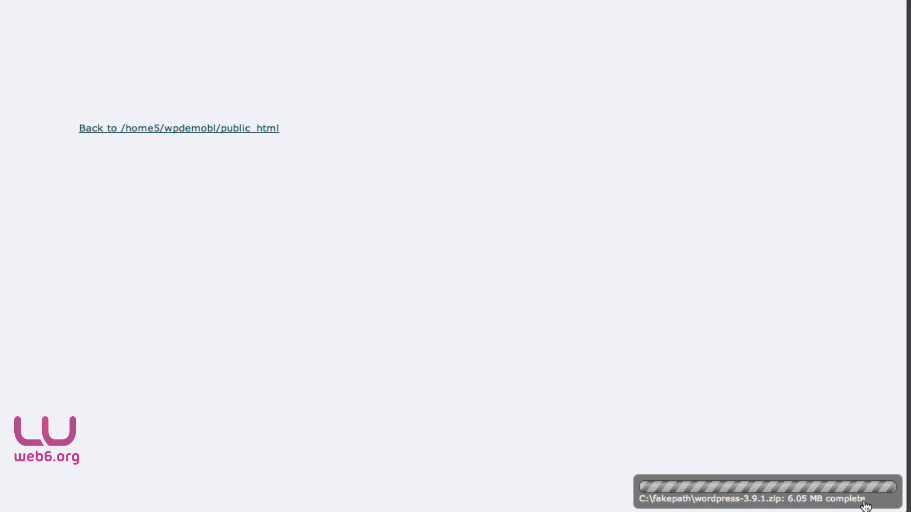
click(129, 134)
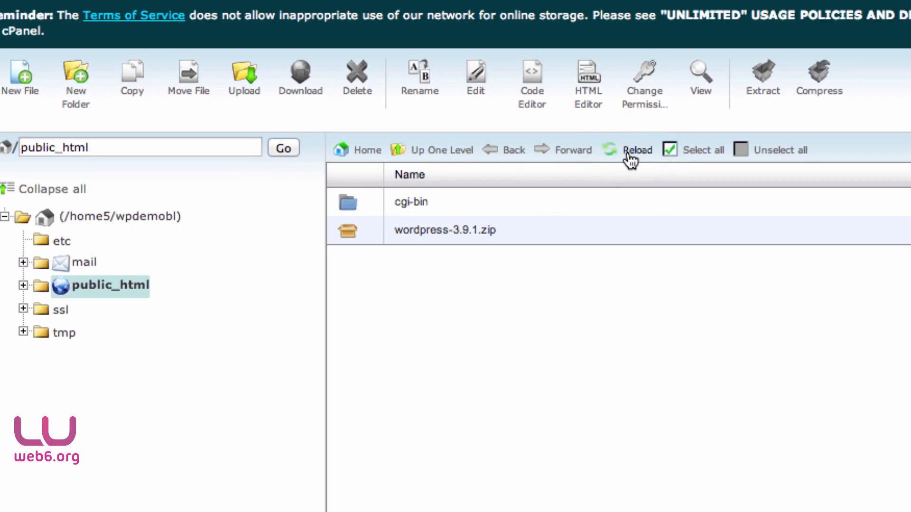
Step: Extract wordpress-3.9.1.zip into /public_html, producing a wordpress folder, and close the results
click(341, 230)
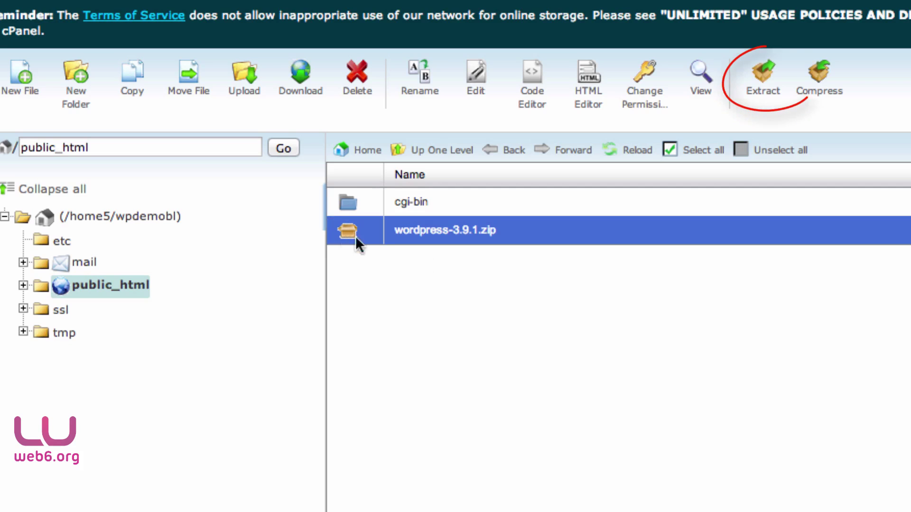
click(764, 89)
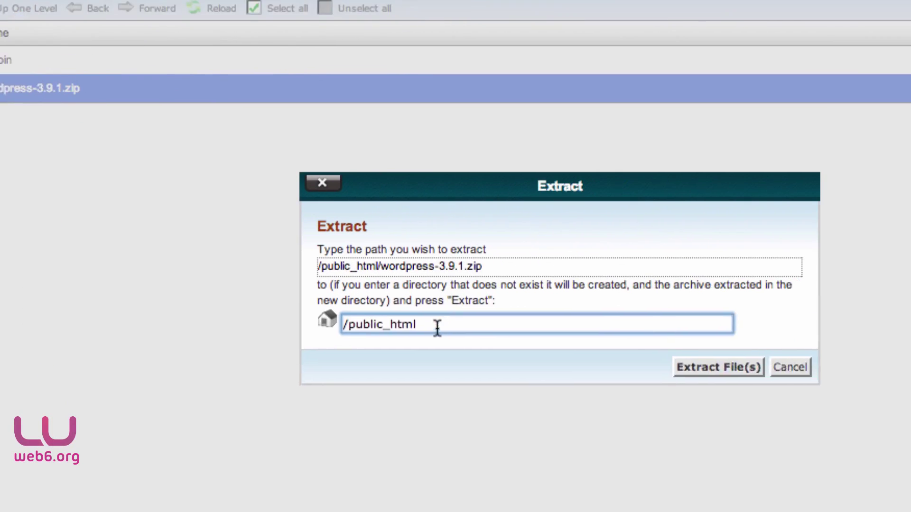
drag(437, 327, 322, 321)
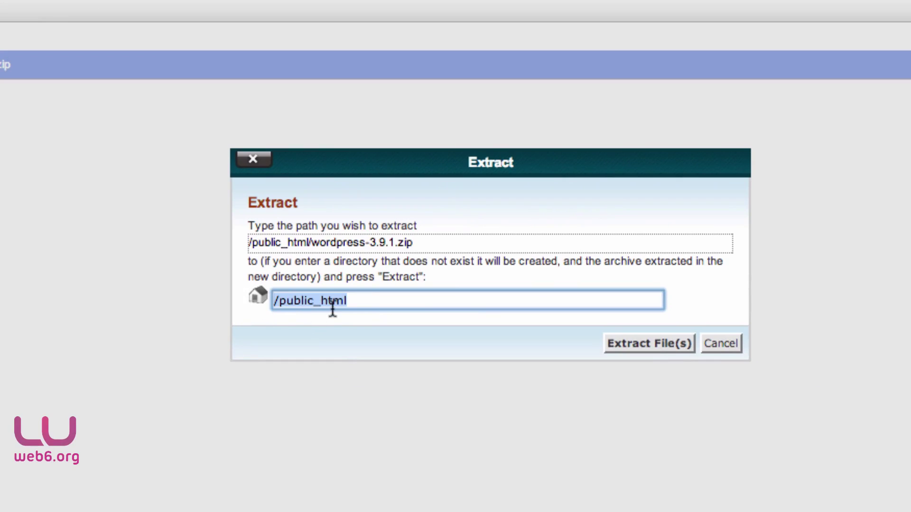
click(648, 347)
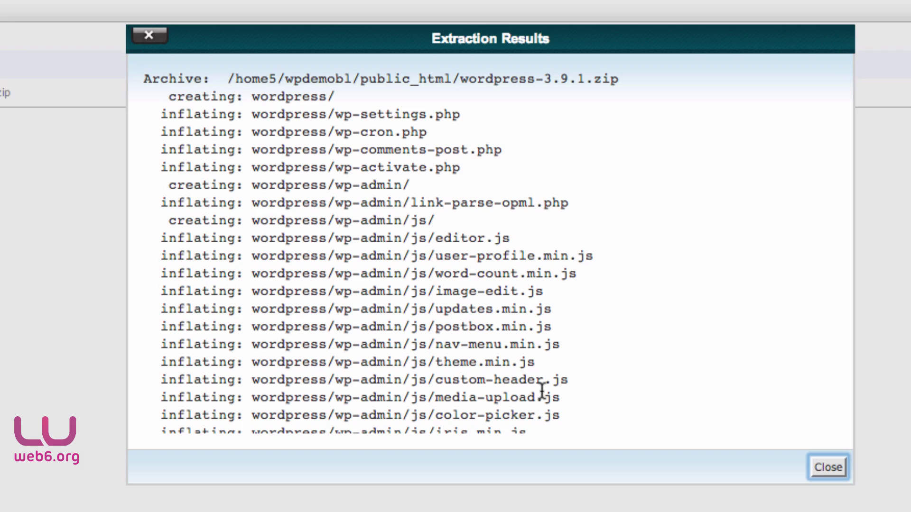
click(827, 467)
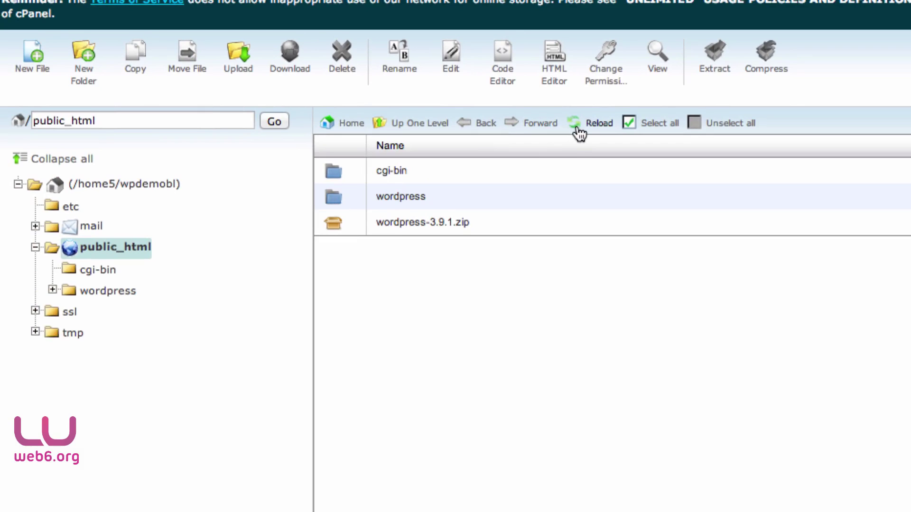
Step: Delete wordpress-3.9.1.zip, then open the extracted wordpress folder
click(334, 222)
click(340, 69)
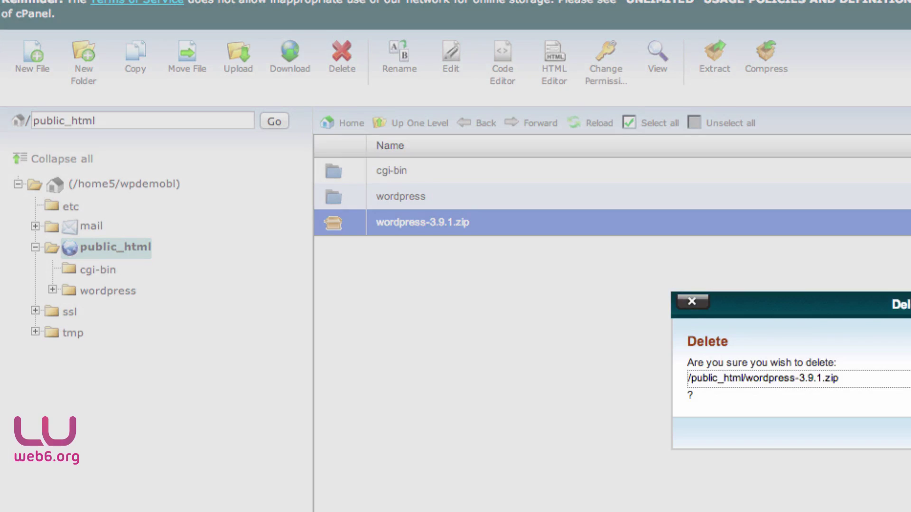
click(798, 424)
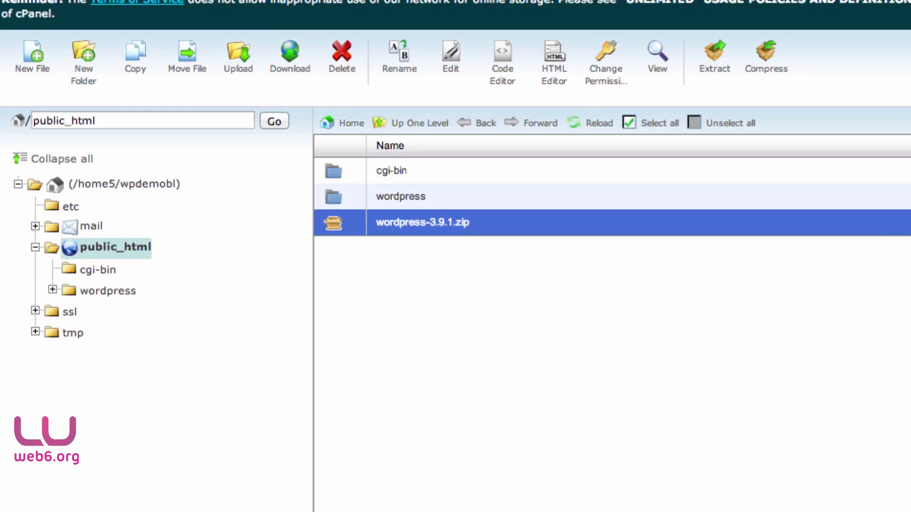
click(334, 202)
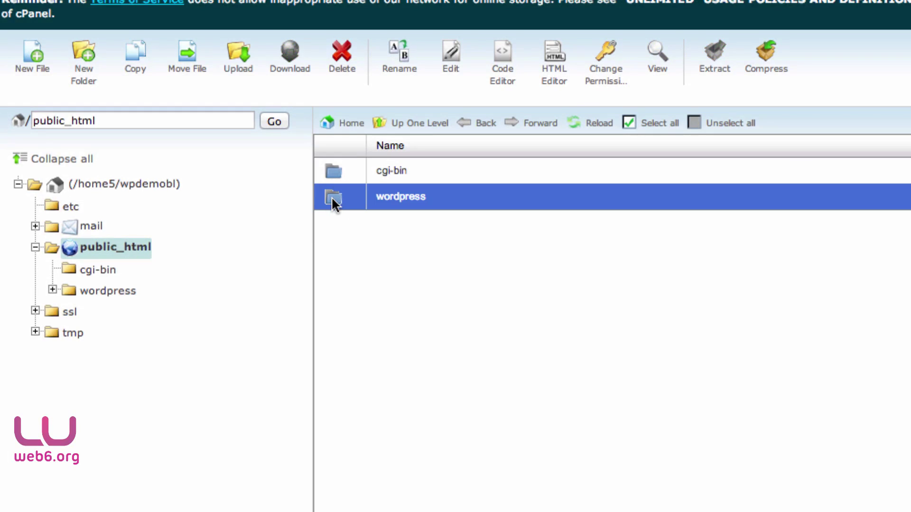
double_click(332, 198)
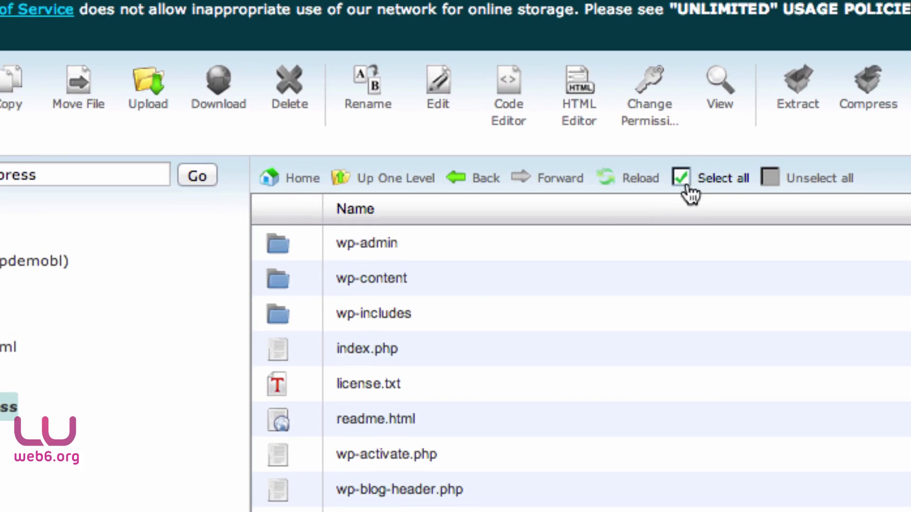
Step: Move all files in the wordpress folder to the /public_html/ destination
click(681, 178)
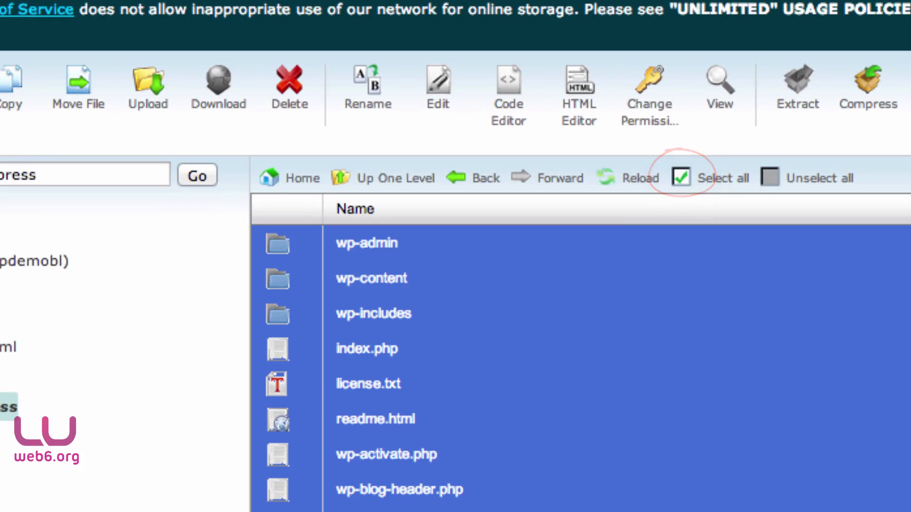
click(81, 101)
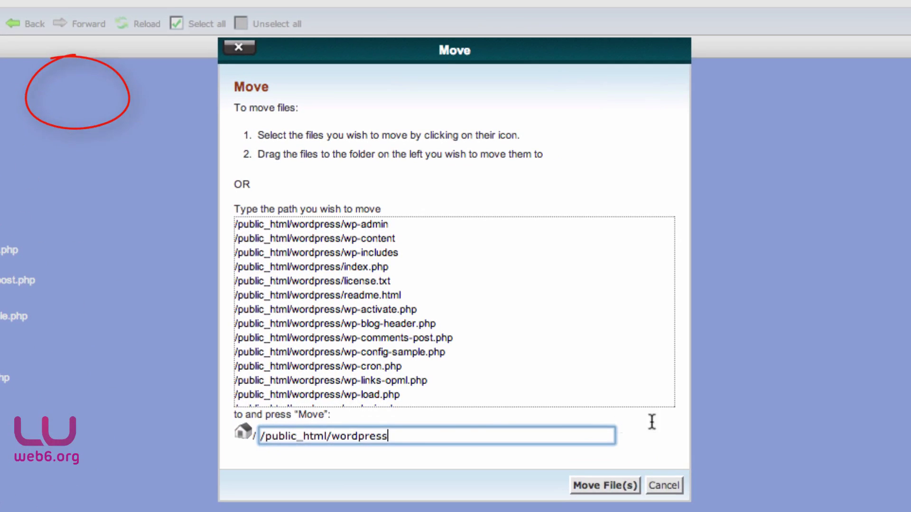
drag(358, 436, 417, 433)
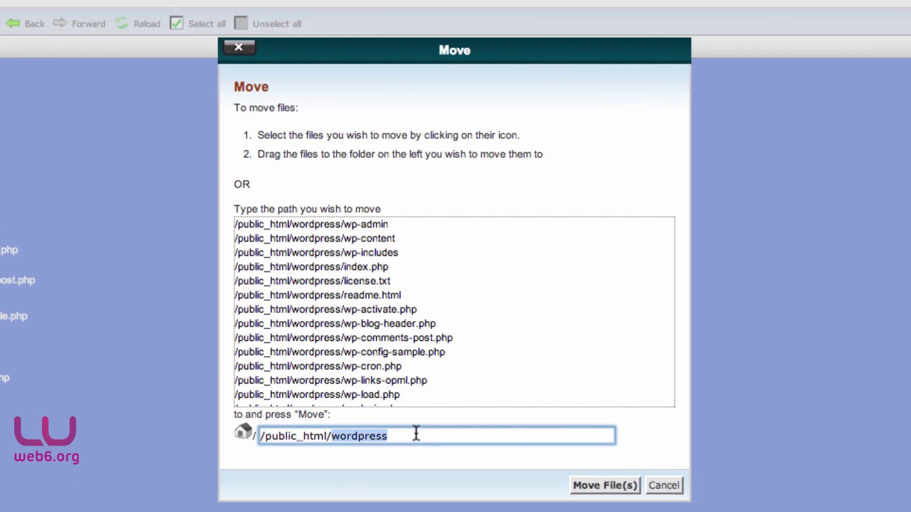
key(BackSpace)
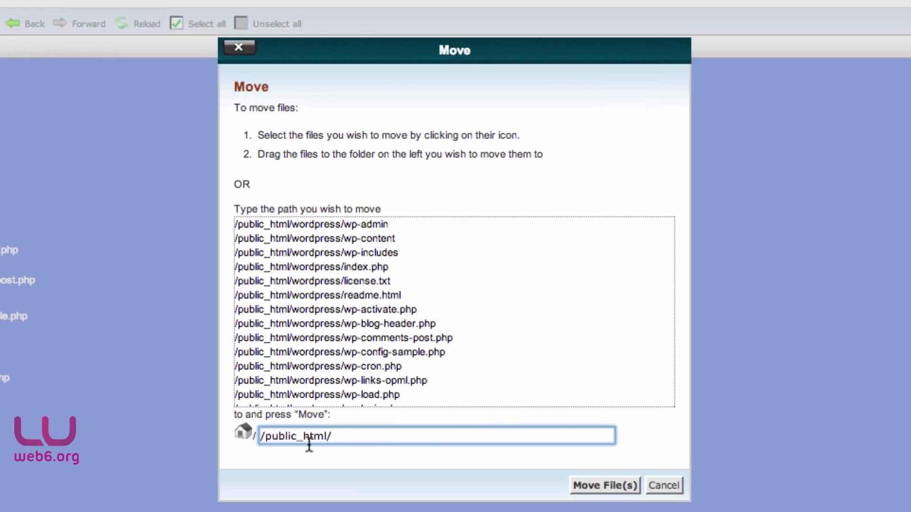
click(626, 485)
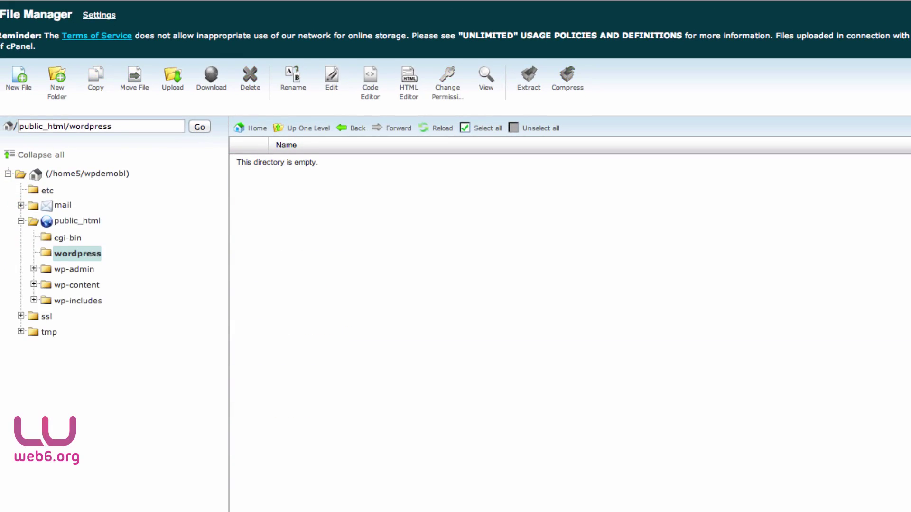
Step: Go up to public_html and delete the empty wordpress folder
click(301, 129)
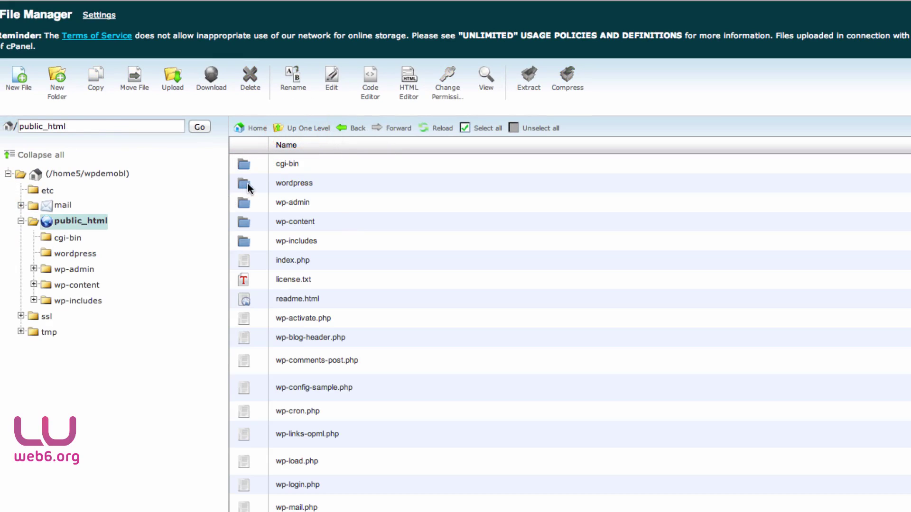
click(247, 183)
click(250, 85)
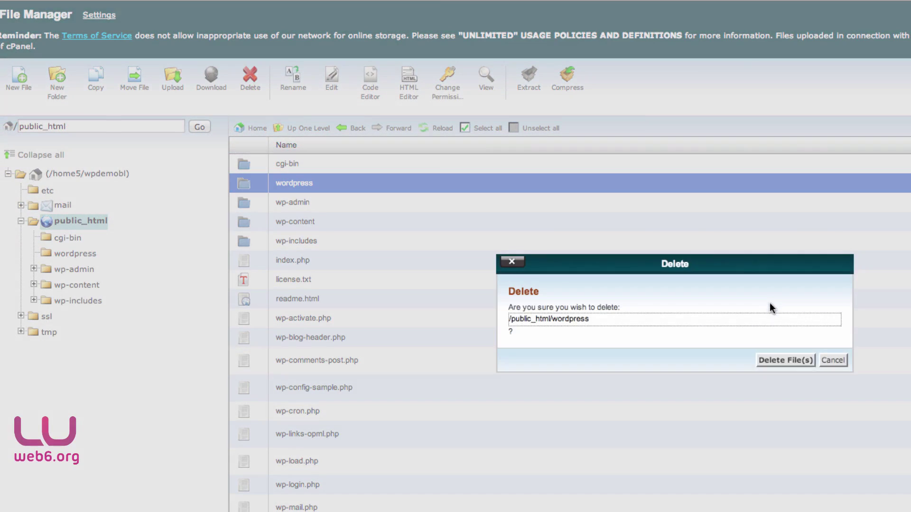
click(770, 360)
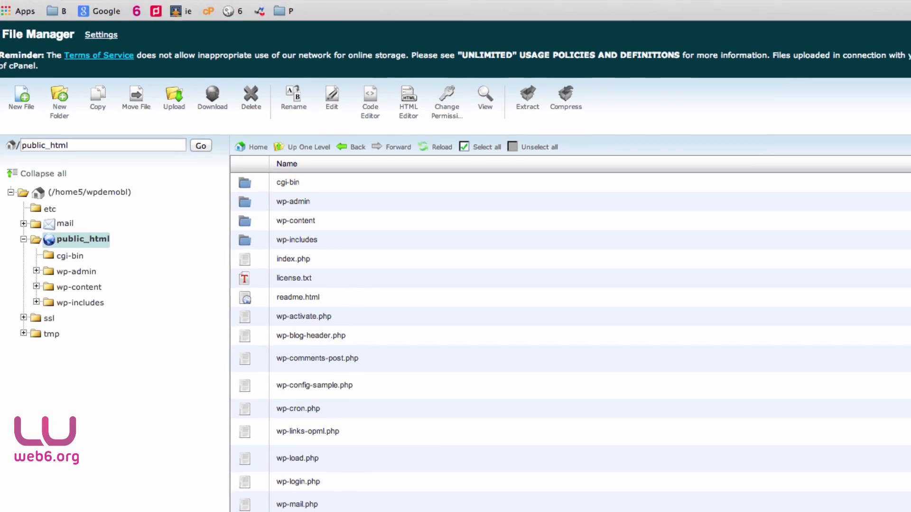
Step: Reload wpdemoblog.com, choose Create a Configuration File, then continue with Let's go!
click(527, 31)
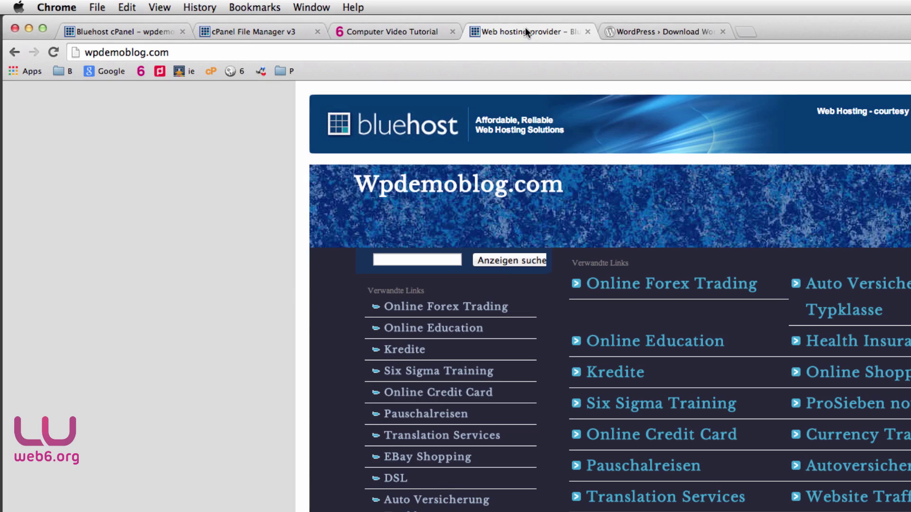
click(177, 53)
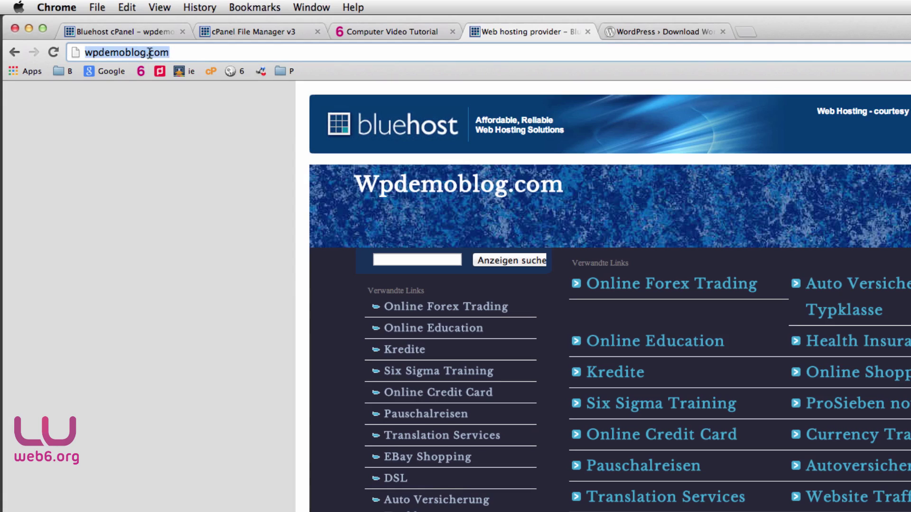
click(182, 52)
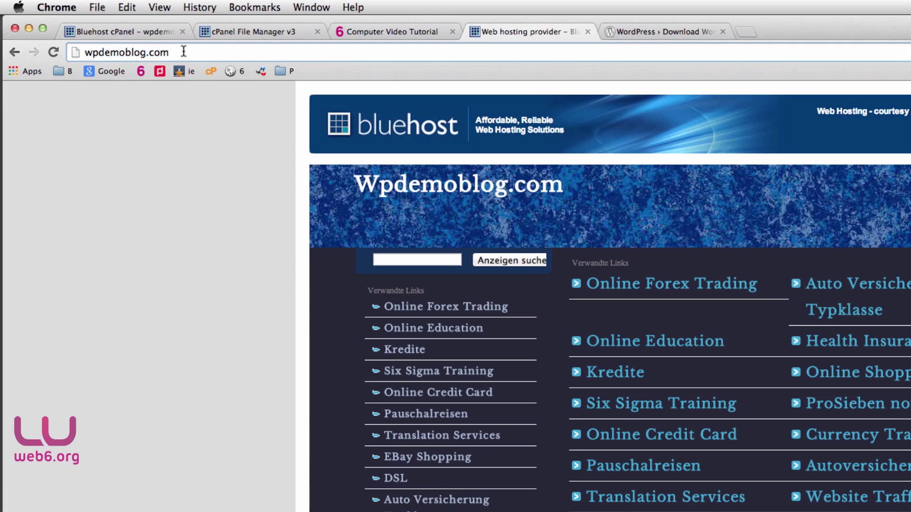
key(Return)
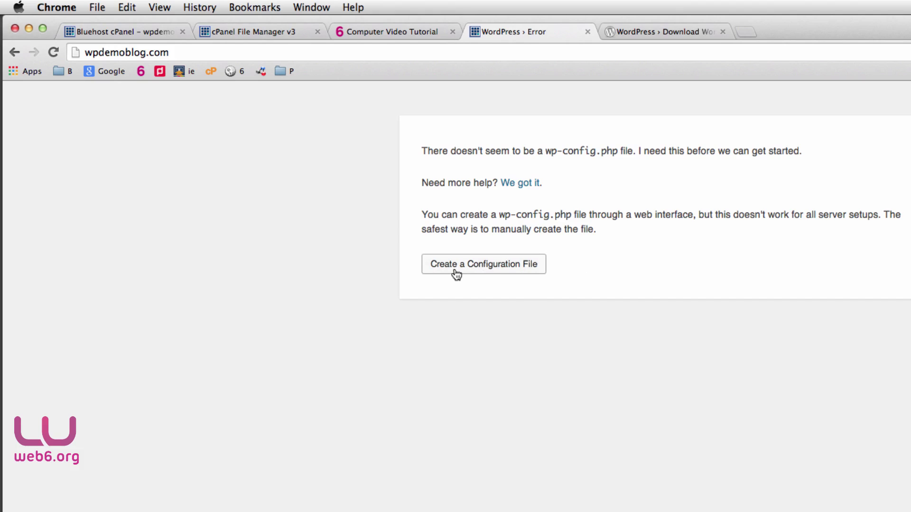
click(482, 271)
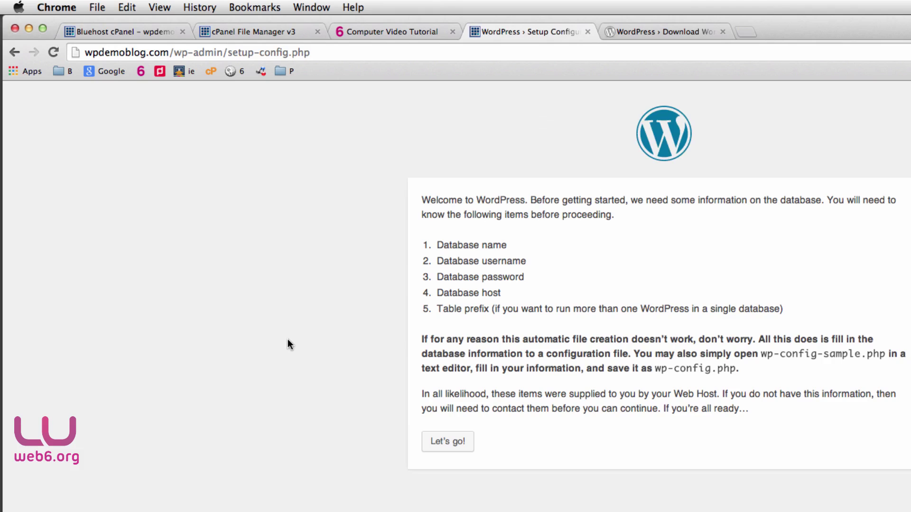
click(458, 445)
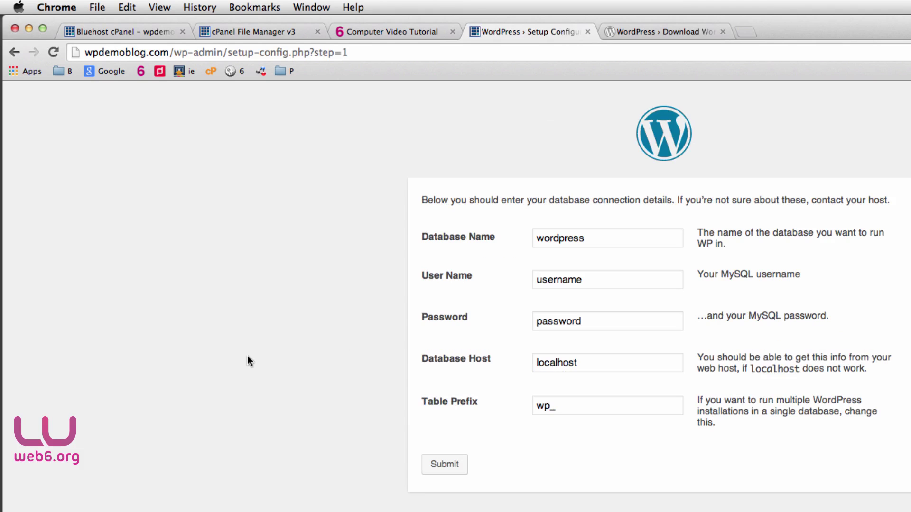
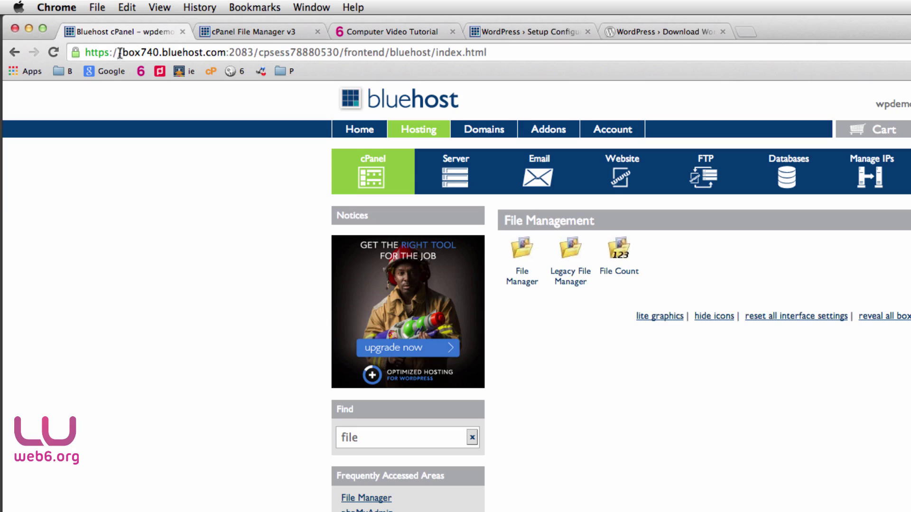
Step: Search cPanel for 'database', open MySQL Databases, and select the database name wpdemobl_mydbofwpdemo
click(376, 436)
text(database)
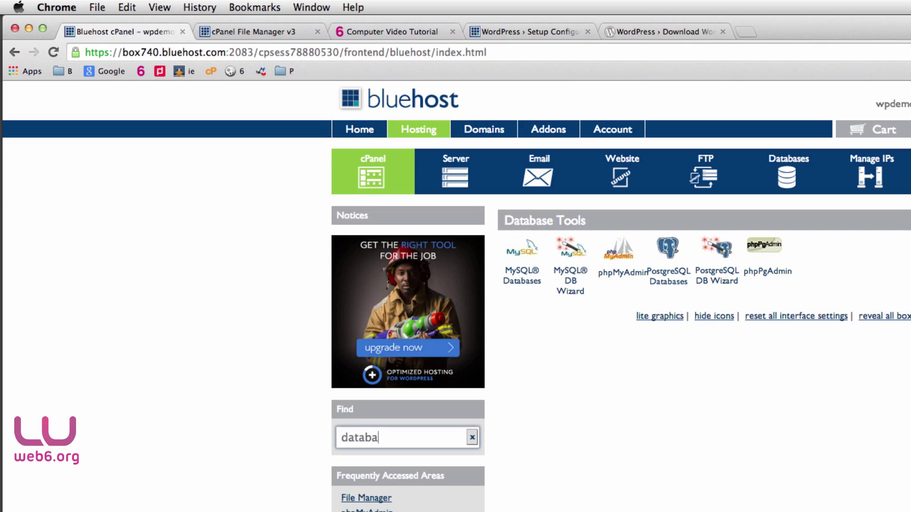
click(530, 281)
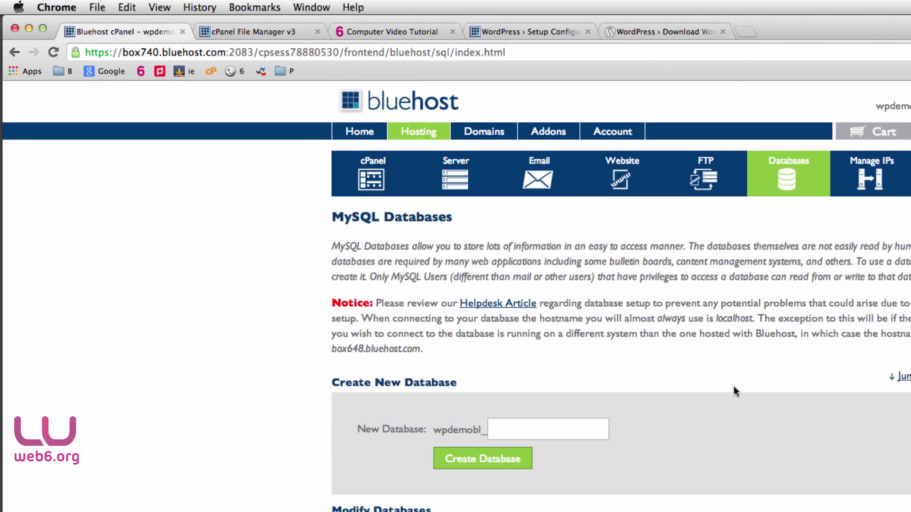
scroll(776, 405, down, 10)
scroll(776, 408, down, 5)
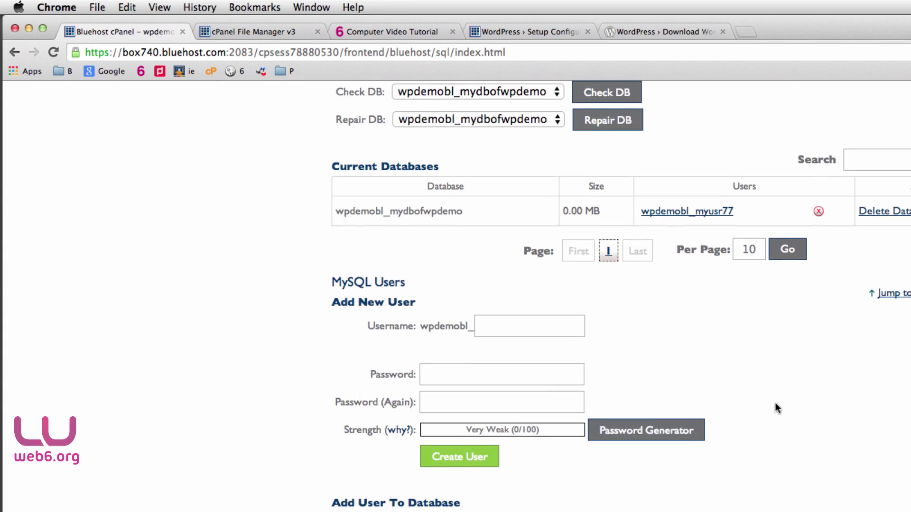
scroll(776, 408, up, 3)
scroll(775, 403, up, 1)
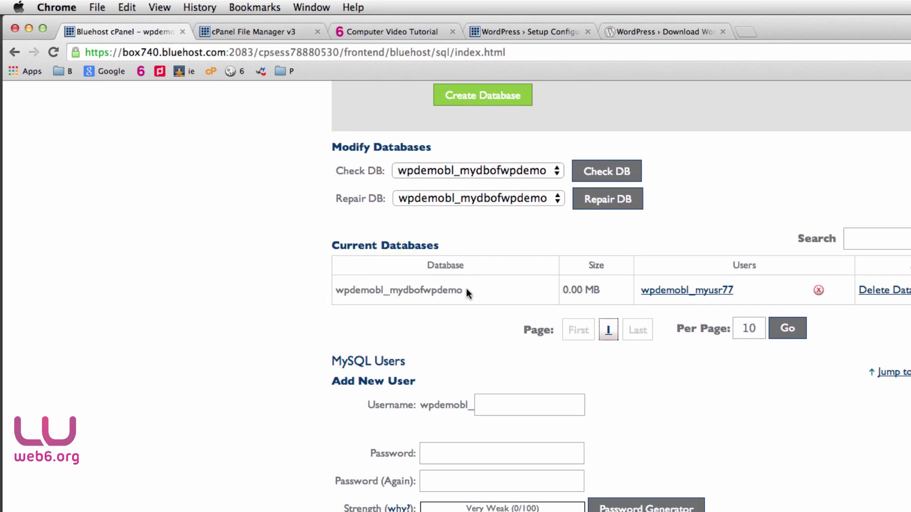
drag(466, 289, 337, 291)
key(super+c)
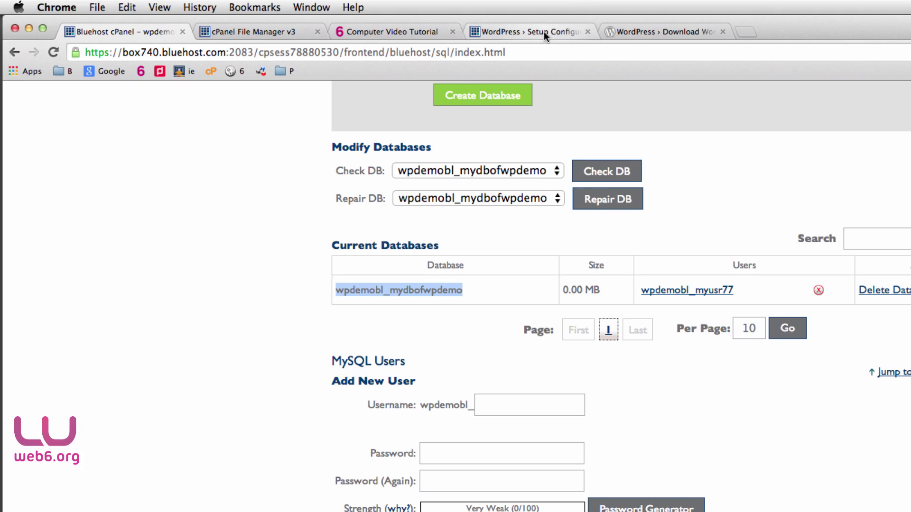
Step: Close the download and tutorial tabs and paste wpdemobl_mydbofwpdemo into Database Name
click(639, 31)
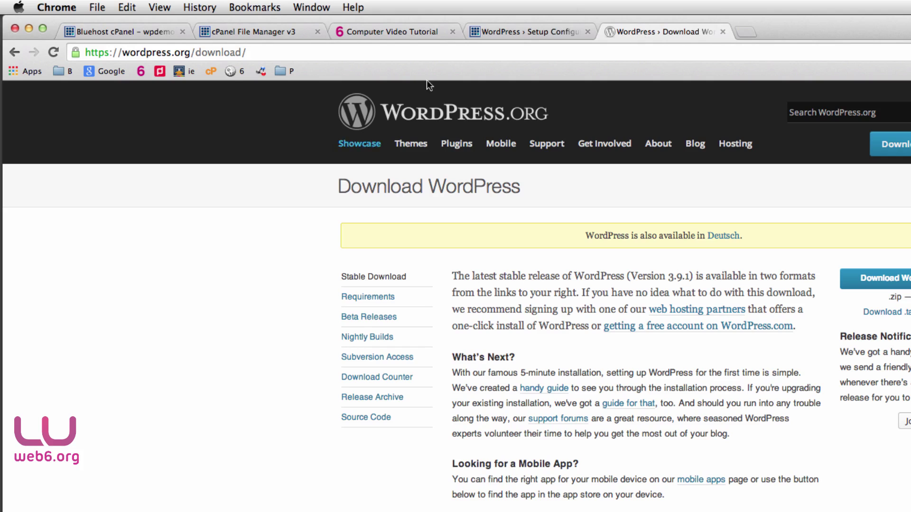
click(549, 32)
click(705, 31)
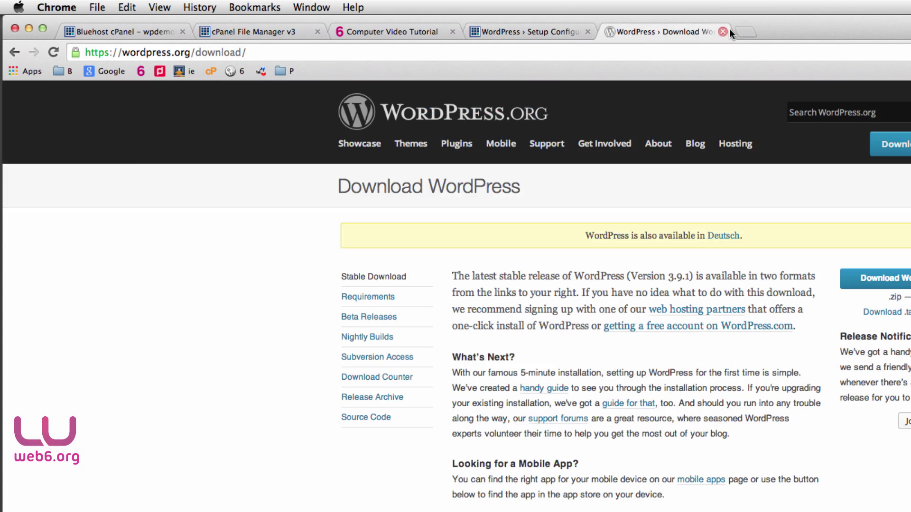
click(723, 32)
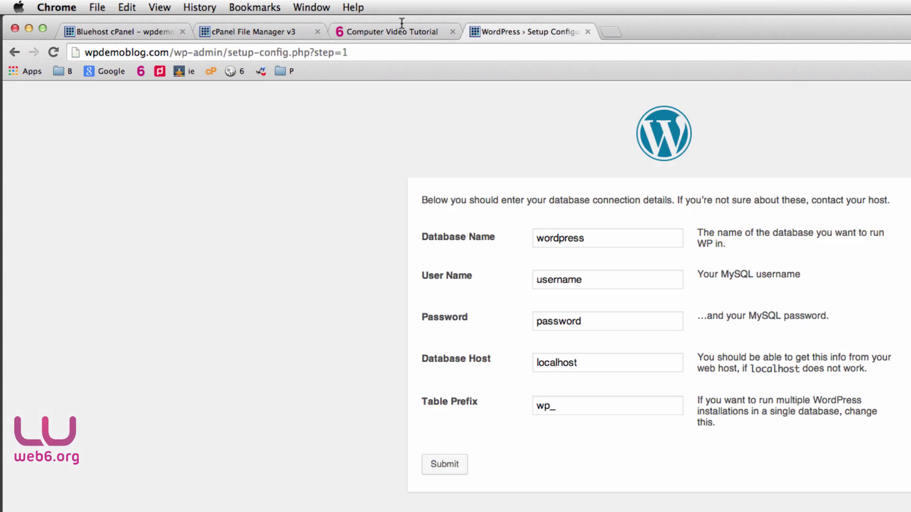
click(453, 32)
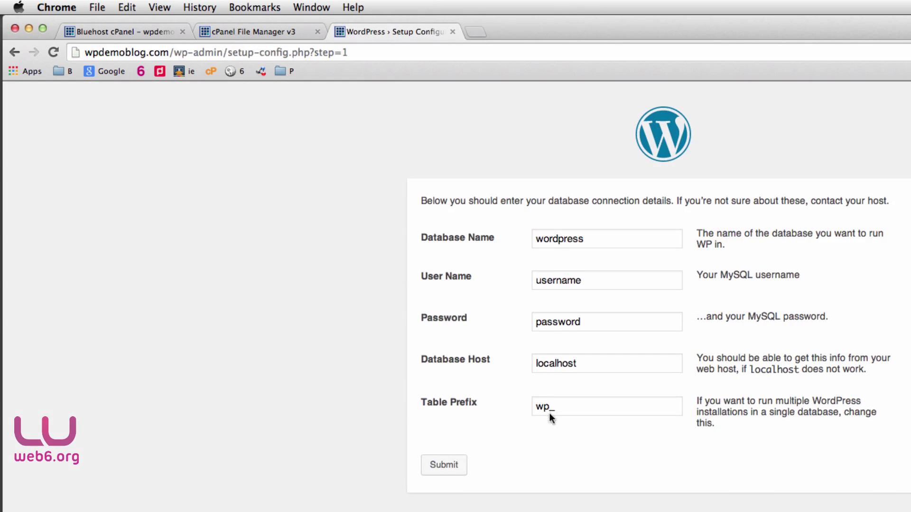
double_click(612, 238)
key(super+v)
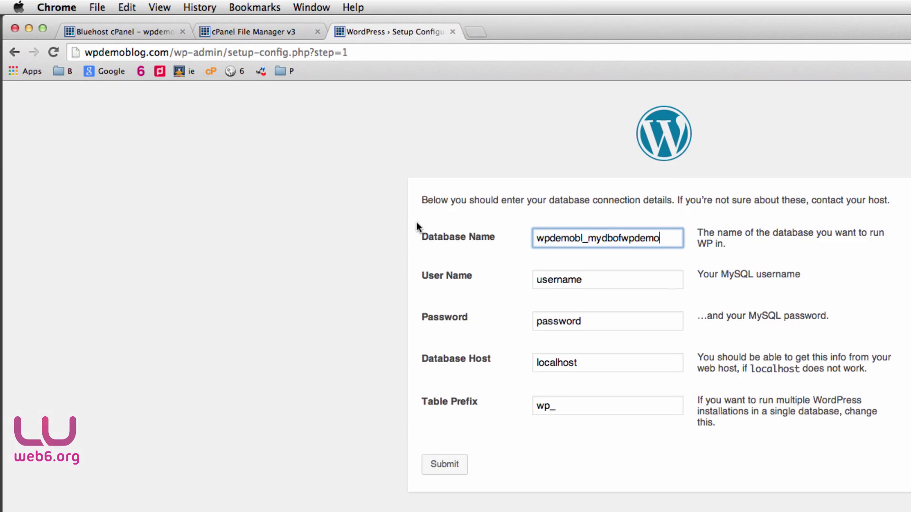
Step: Copy the cPanel MySQL user into the User Name field and bring up the saved password note
click(112, 33)
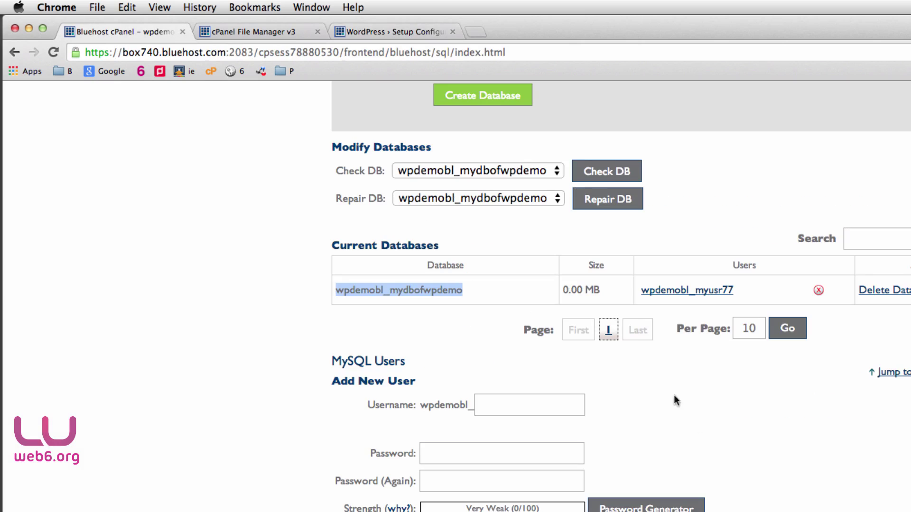
drag(639, 290, 734, 296)
key(super+c)
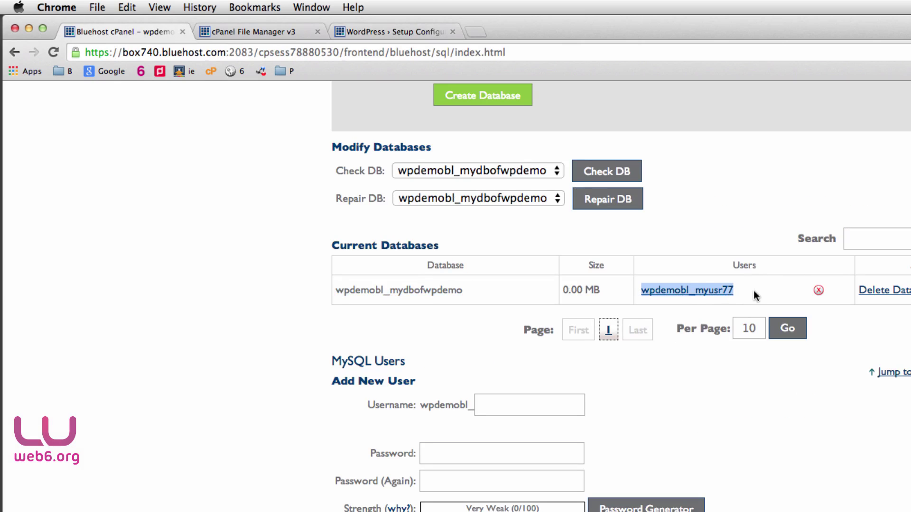
click(398, 31)
key(Tab)
key(super+v)
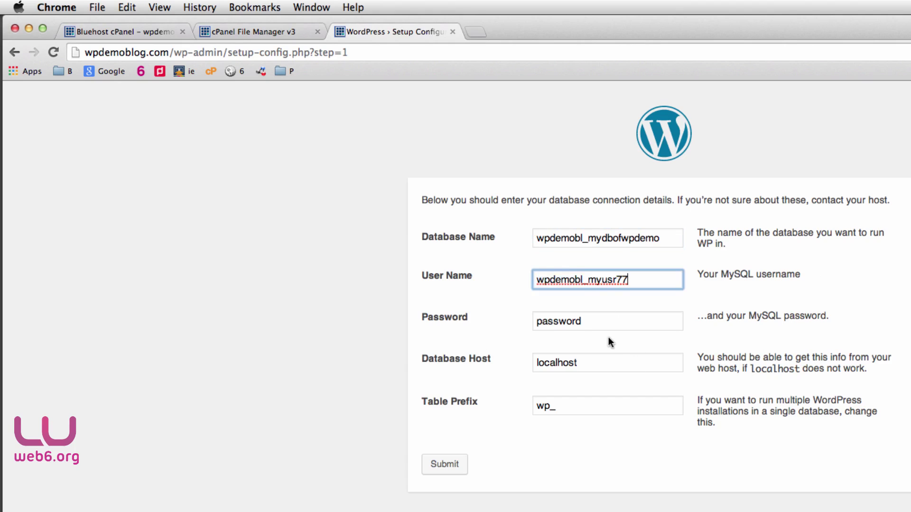
key(super+Tab)
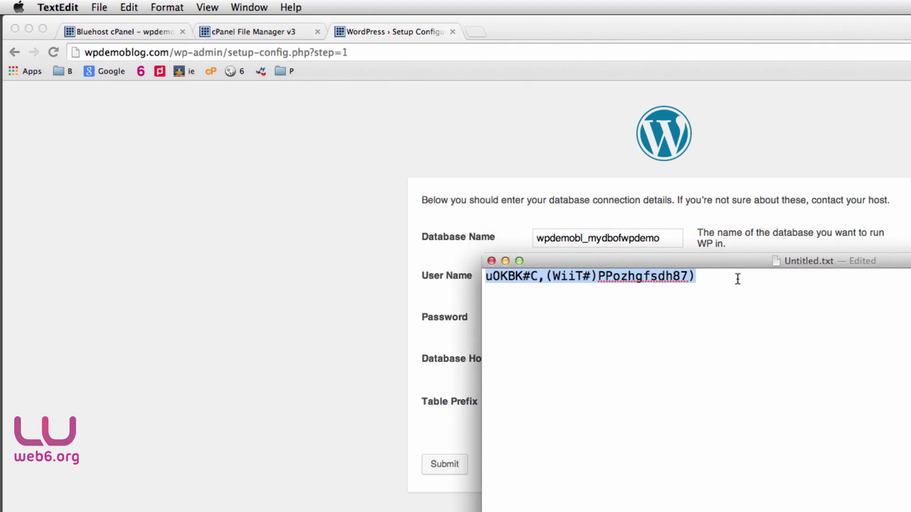
Step: Copy the database password from the TextEdit note and select the form's Password placeholder
click(713, 279)
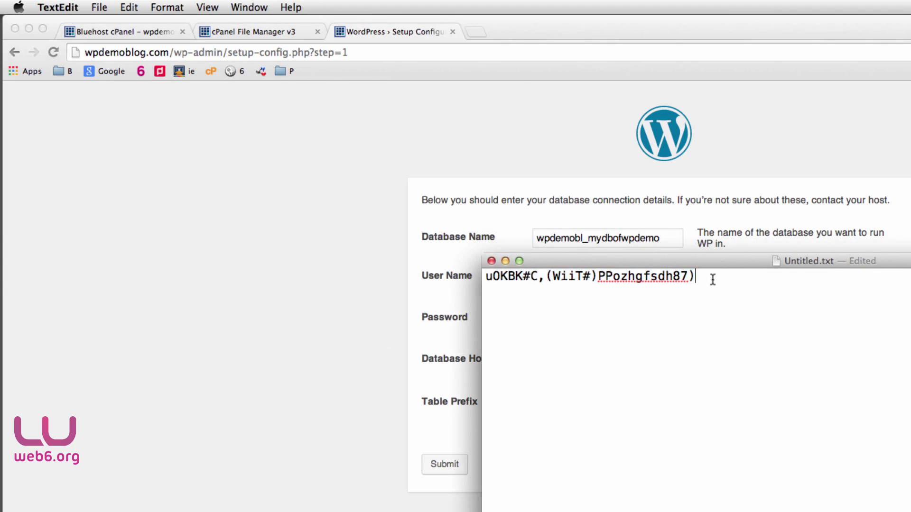
triple_click(712, 279)
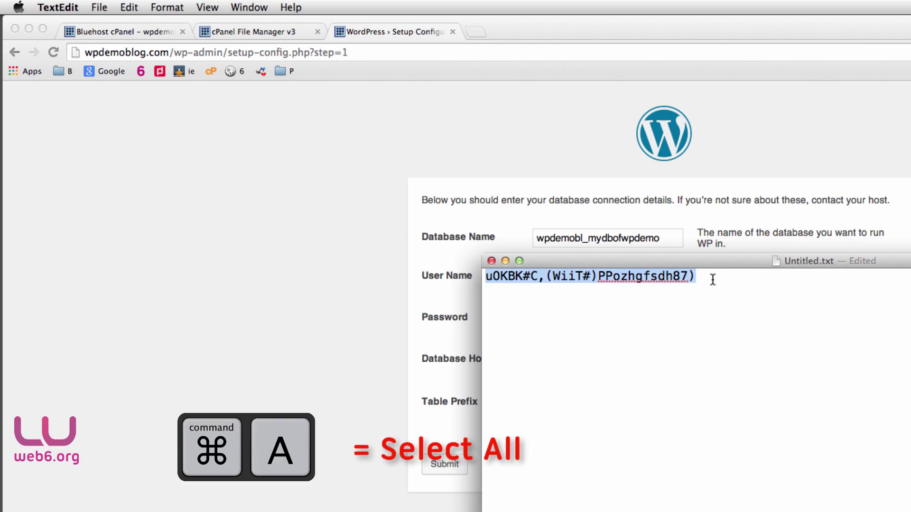
key(super+c)
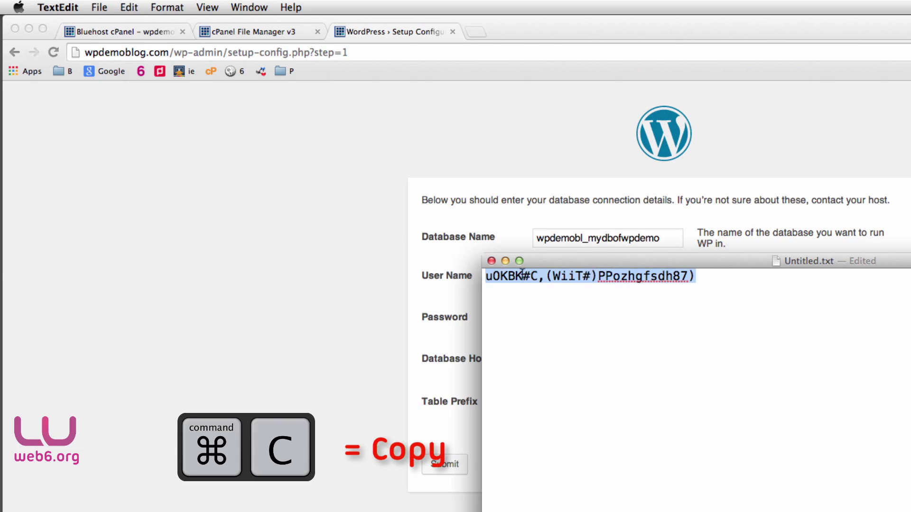
click(505, 261)
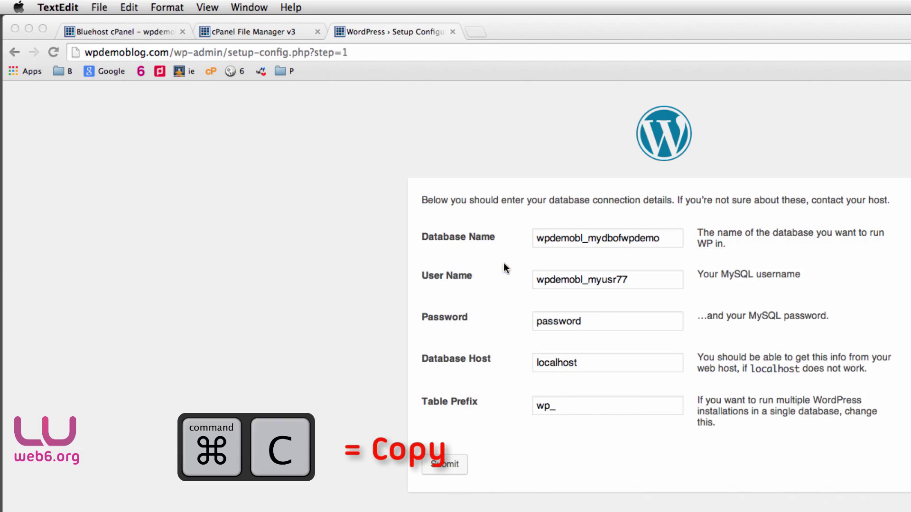
click(609, 321)
double_click(569, 321)
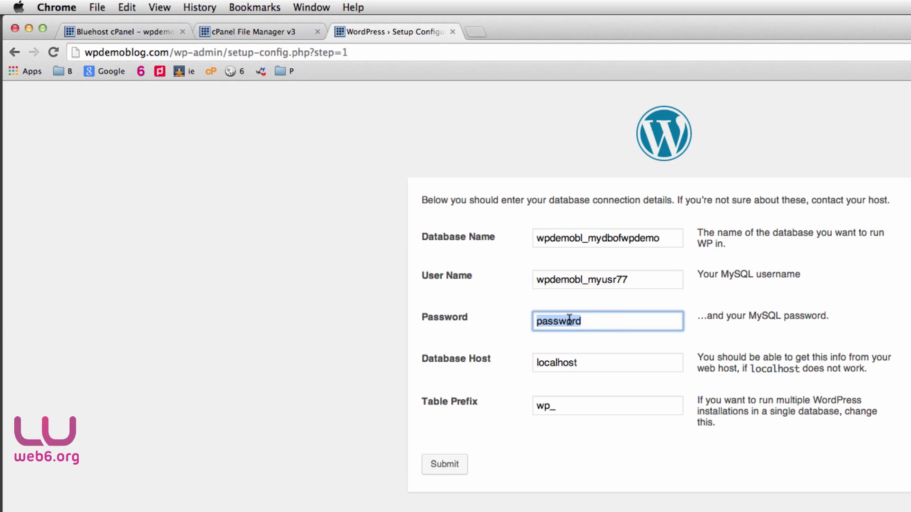
Step: Paste the database password, change the table prefix to notwp67235_, submit, and run the install
key(super+v)
drag(661, 320, 467, 323)
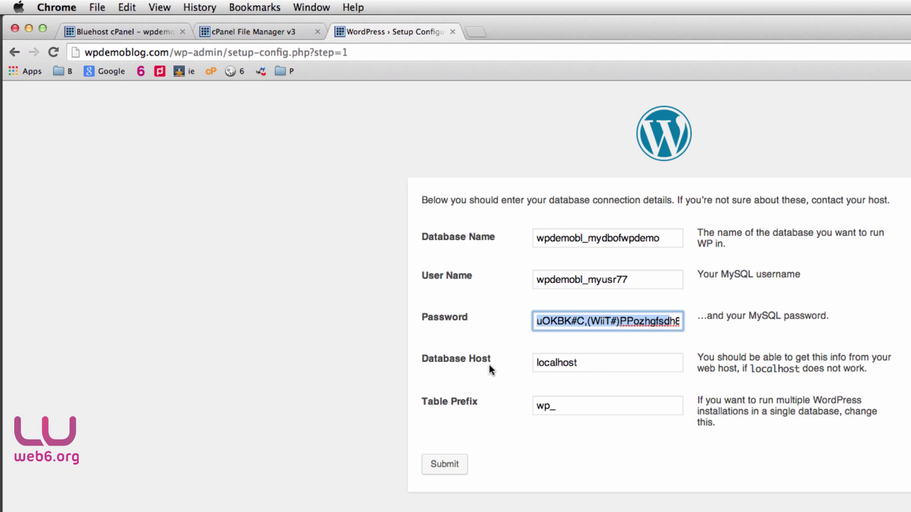
double_click(546, 407)
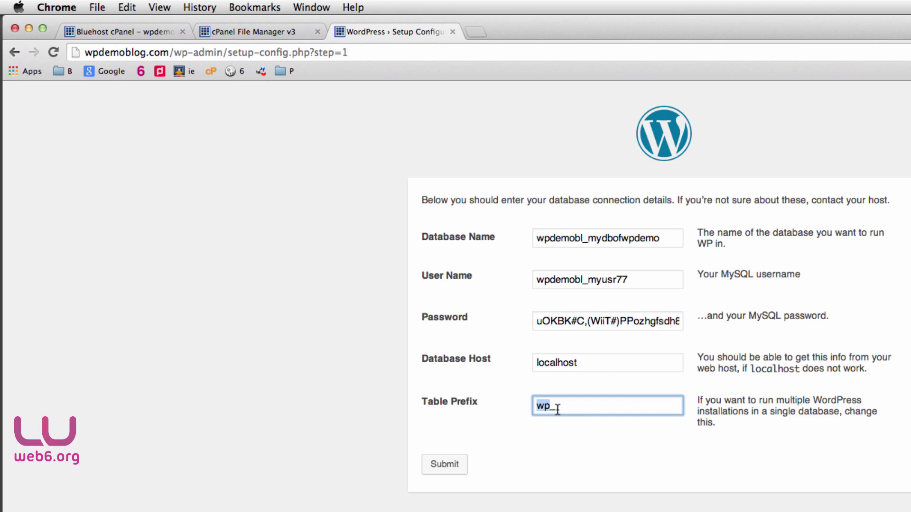
text(notwp67235)
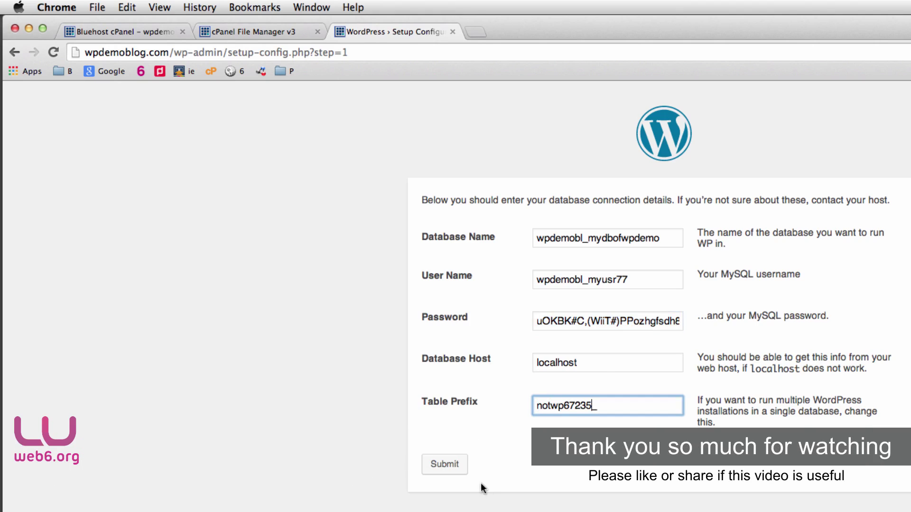
click(446, 467)
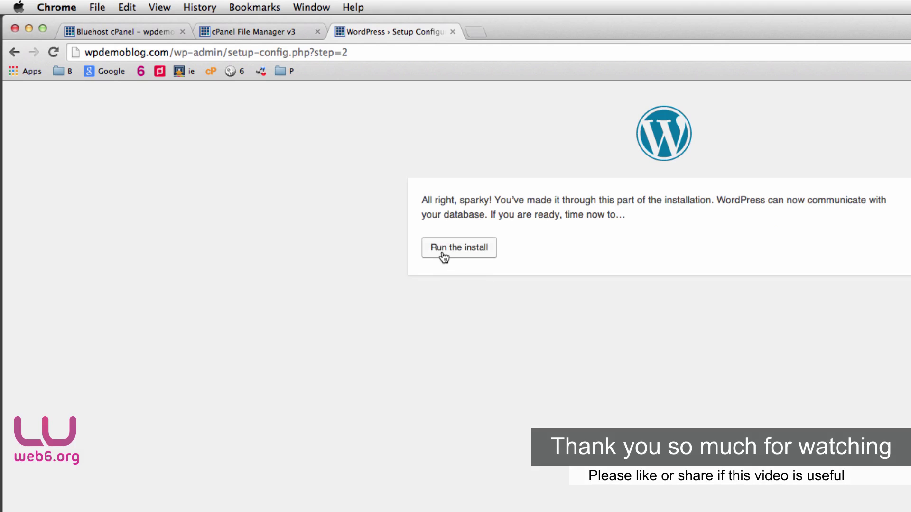
click(444, 256)
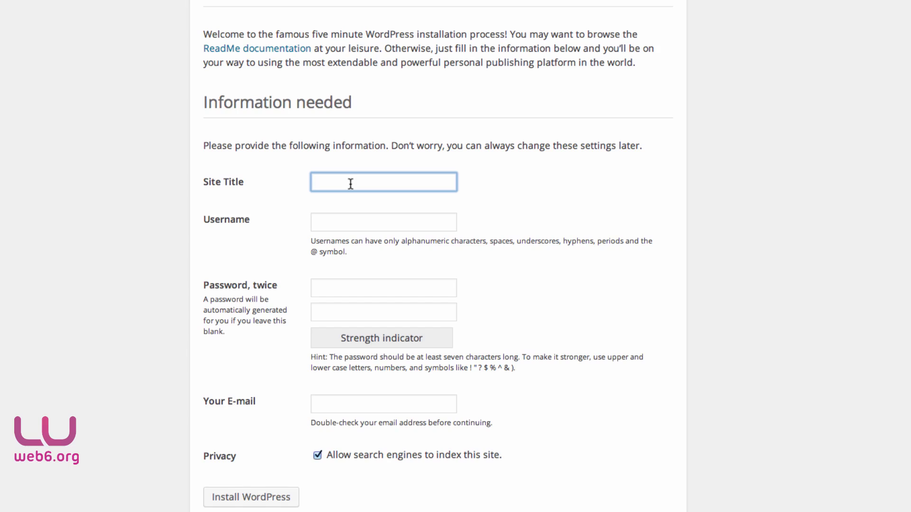
Step: Enter site title 'WordPress Demo Blog' and the admin username
text(WordPress Deo)
key(BackSpace)
text(m)
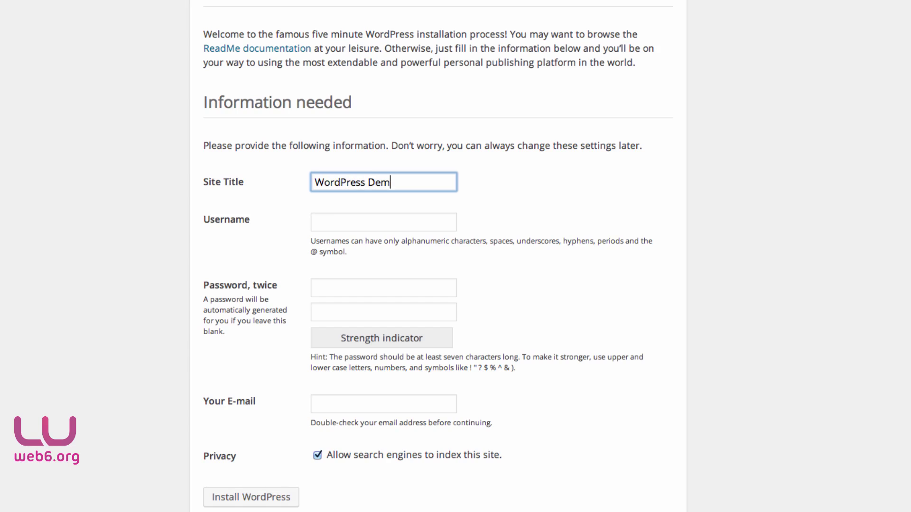
text(o Blog)
click(349, 224)
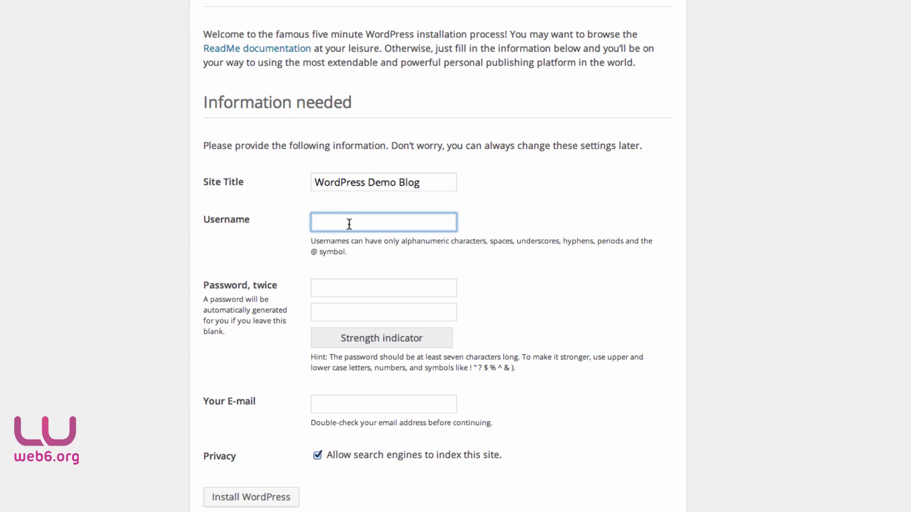
text(Kimiweb62014)
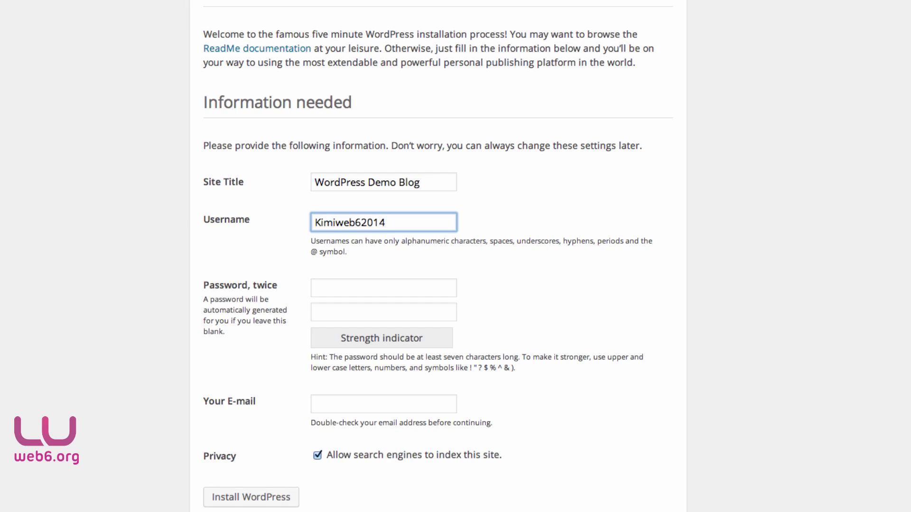
drag(398, 224, 261, 221)
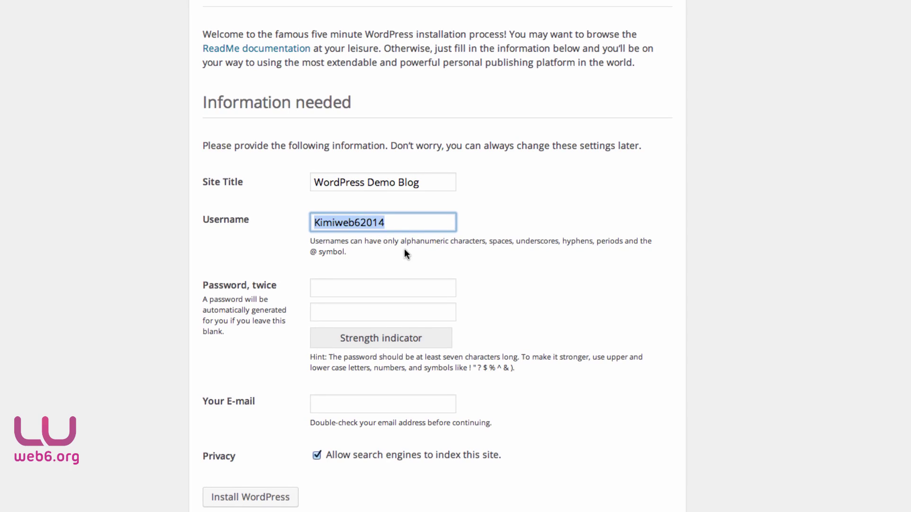
Step: Replace the weak admin password with a strong one and confirm it
click(337, 292)
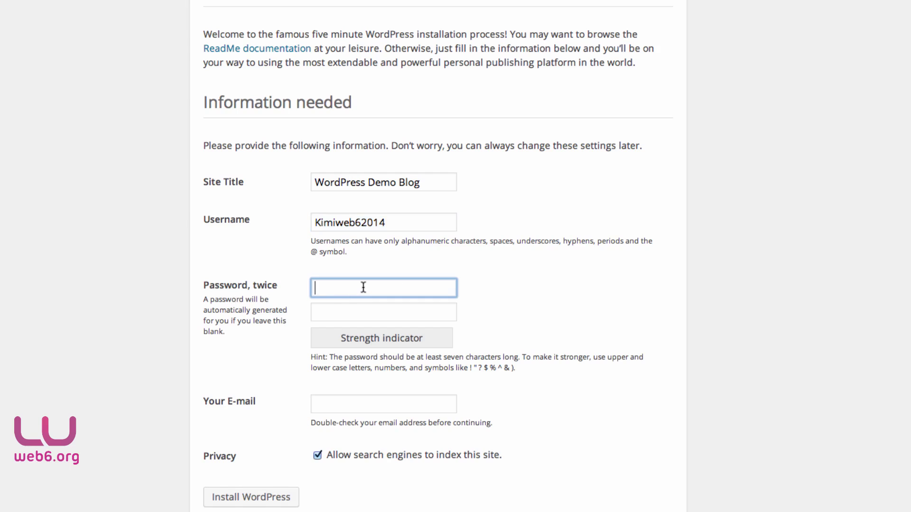
text(••••••••)
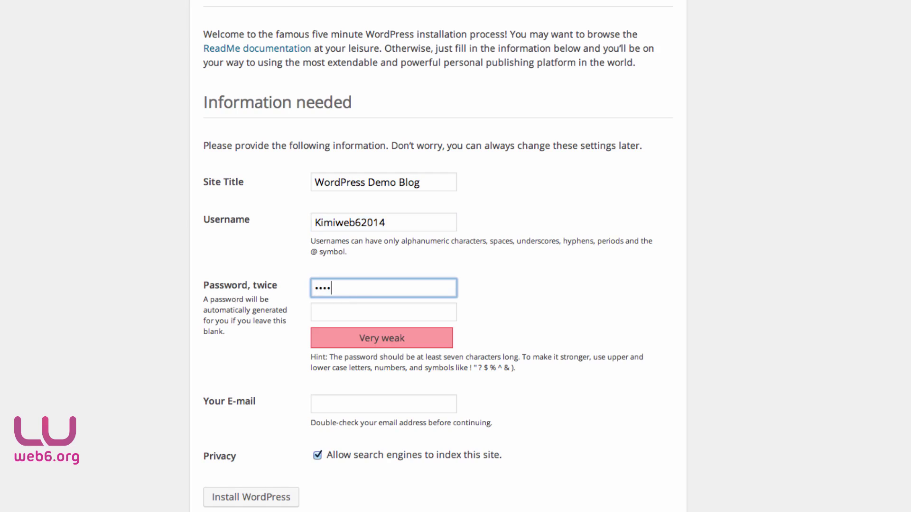
text(•)
drag(358, 288, 93, 256)
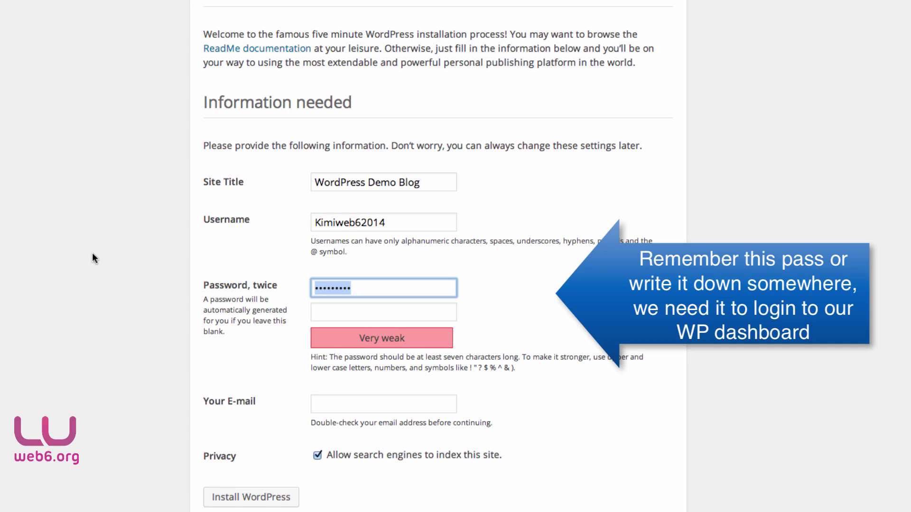
text(•••••••••••••••)
key(ctrl+a)
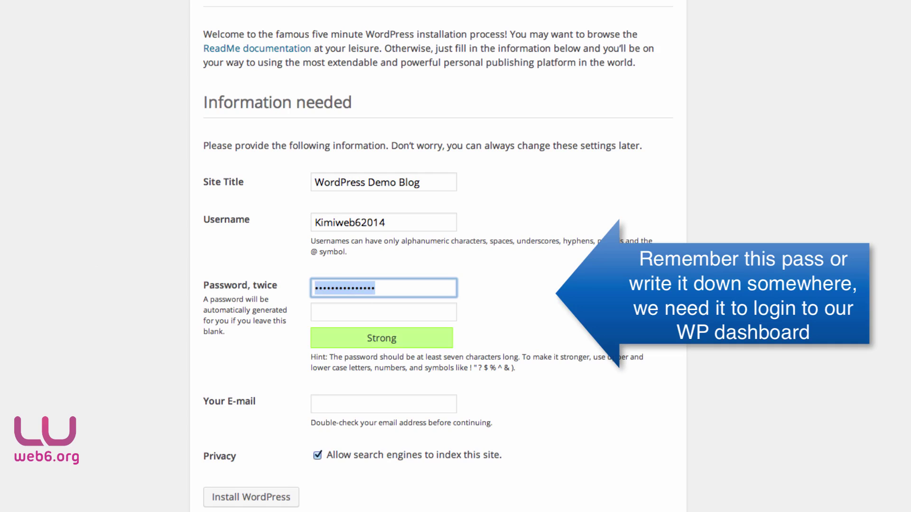
click(409, 311)
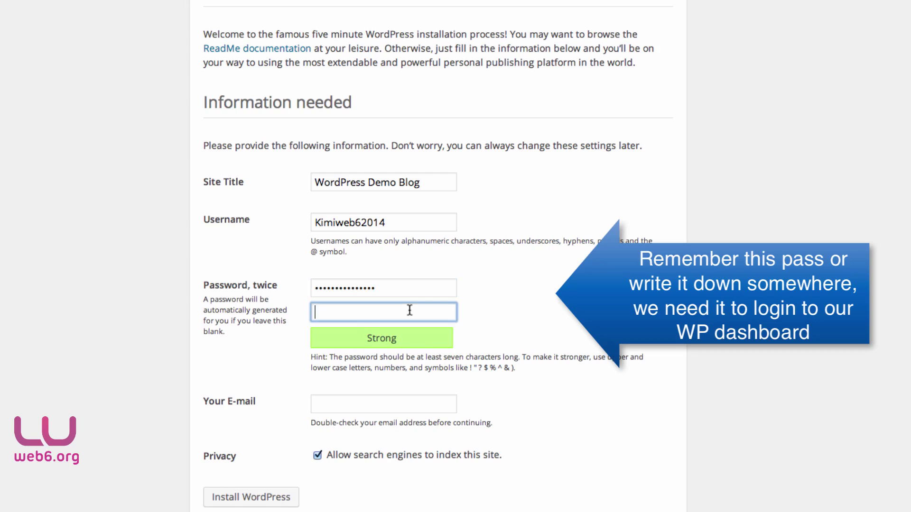
text(•••••••••••••••)
Step: Enter the admin e-mail address, turn off search-engine indexing, and install WordPress
click(351, 405)
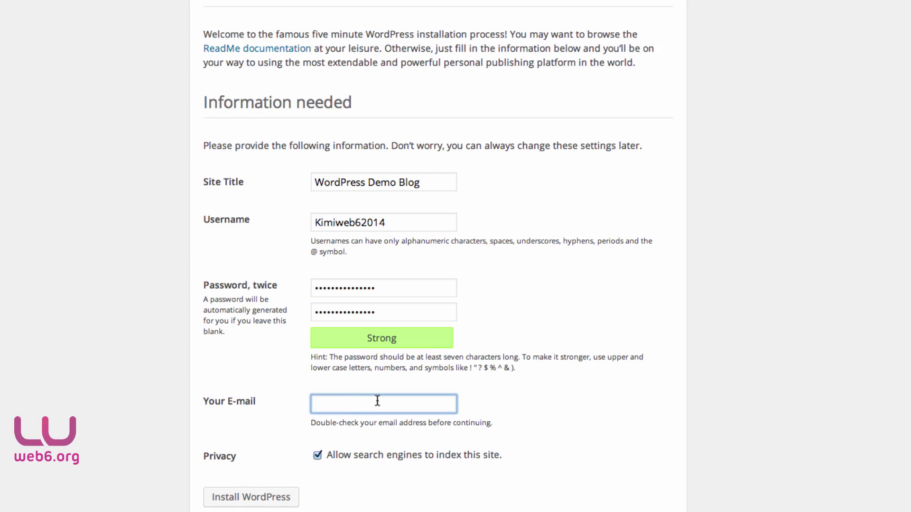
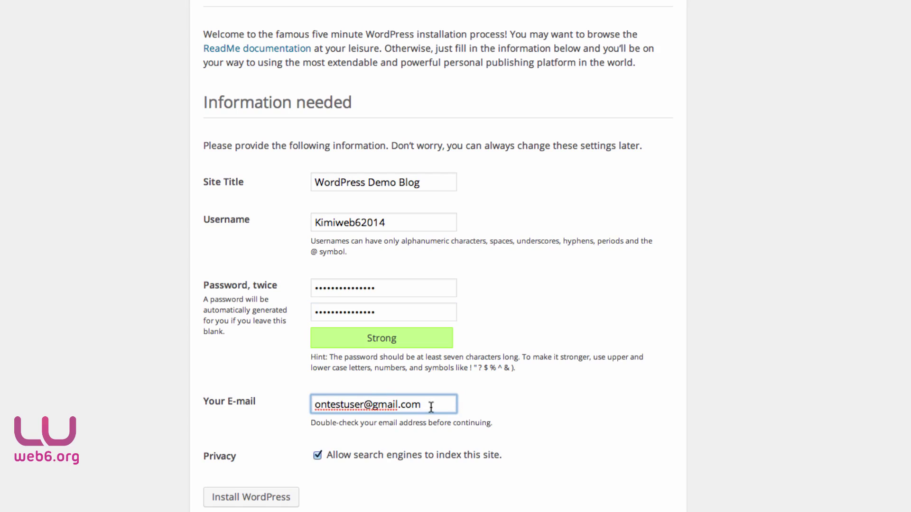
drag(431, 408, 309, 405)
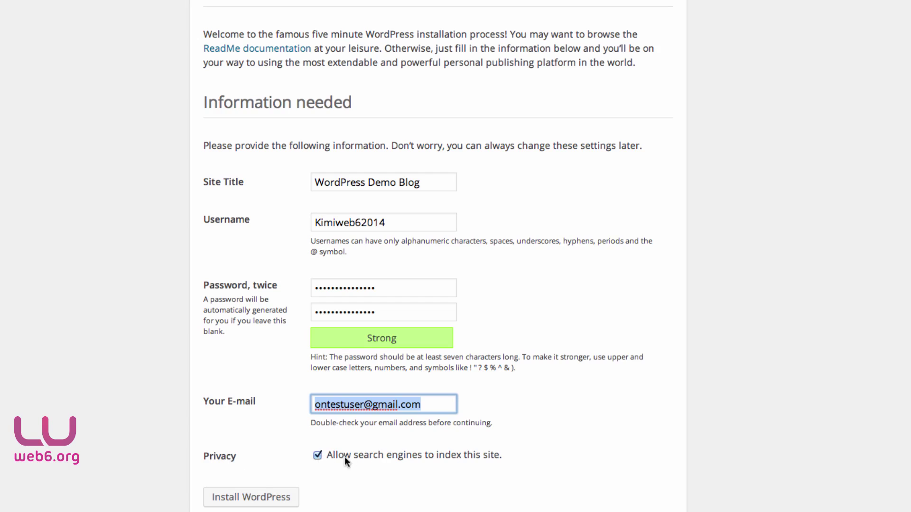
click(317, 455)
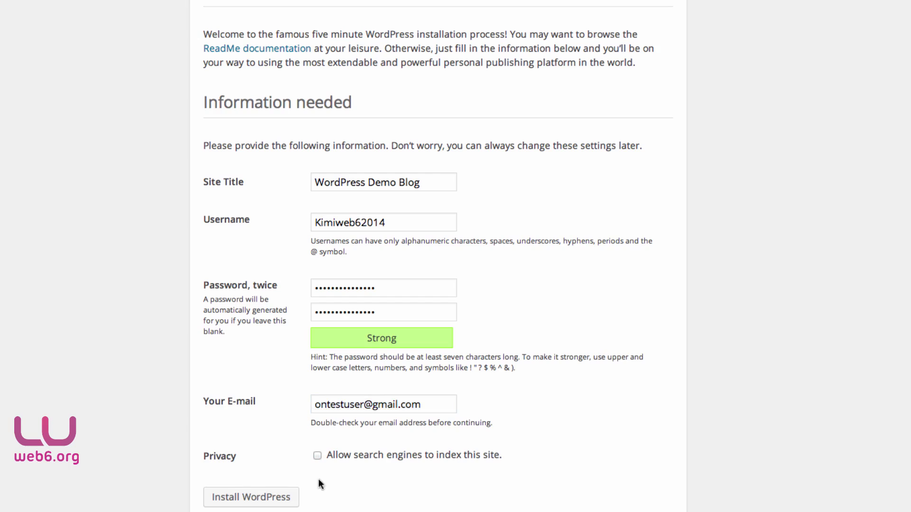
click(259, 499)
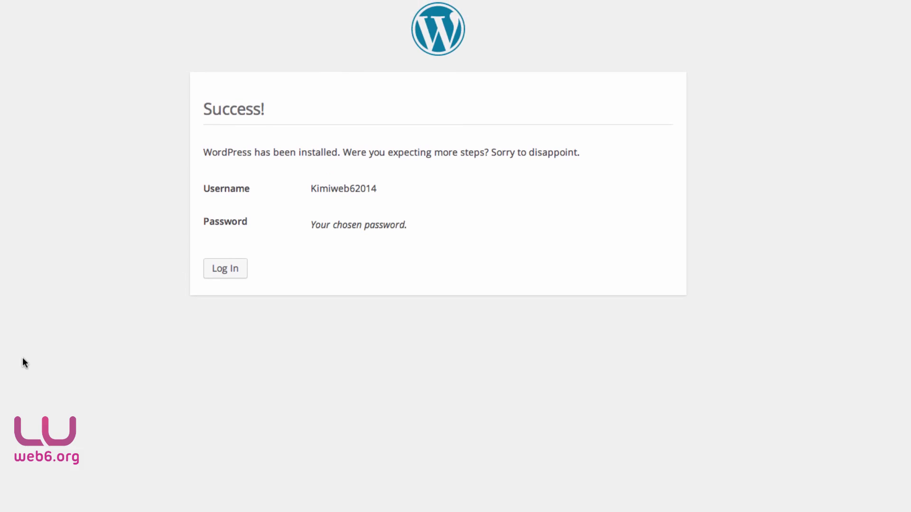
Step: Log in with the new admin username and password, then open wpdemoblog.com in a new tab
click(233, 270)
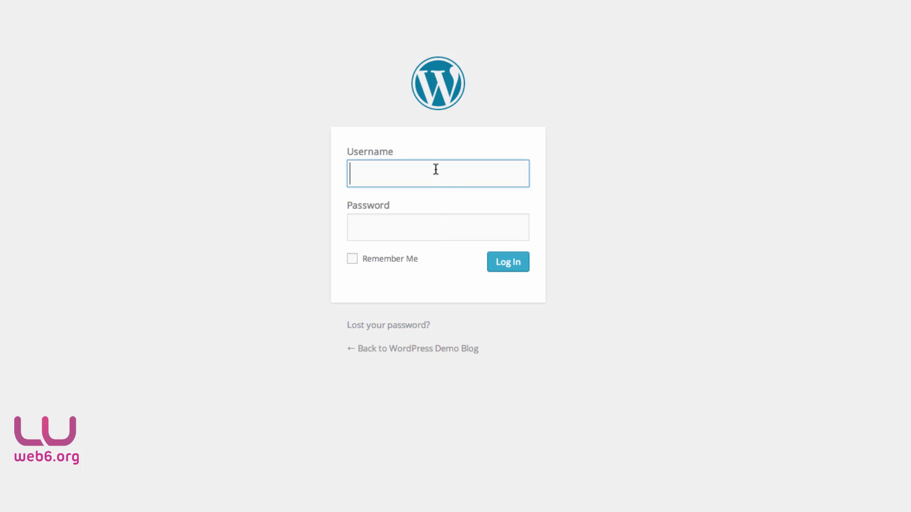
text(kimiwe)
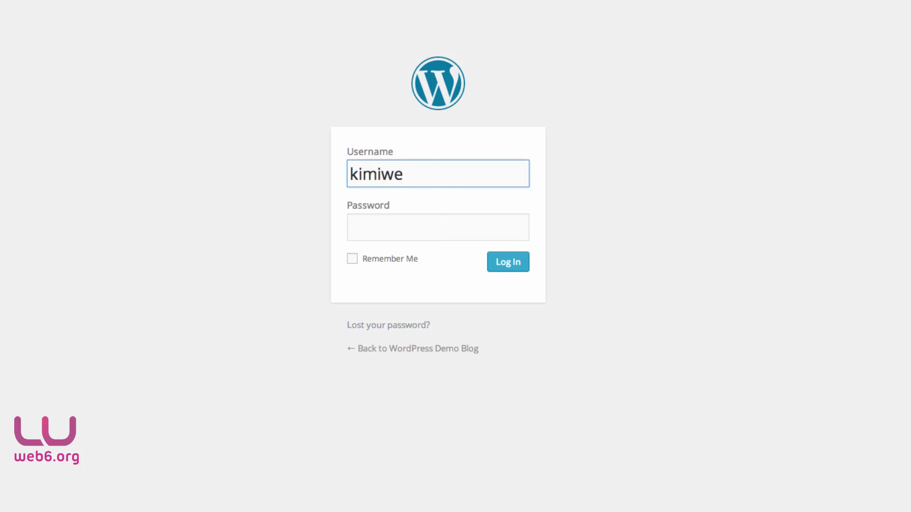
key(BackSpace)
key(BackSpace)
key(BackSpace)
key(BackSpace)
key(BackSpace)
key(BackSpace)
text(Kimi)
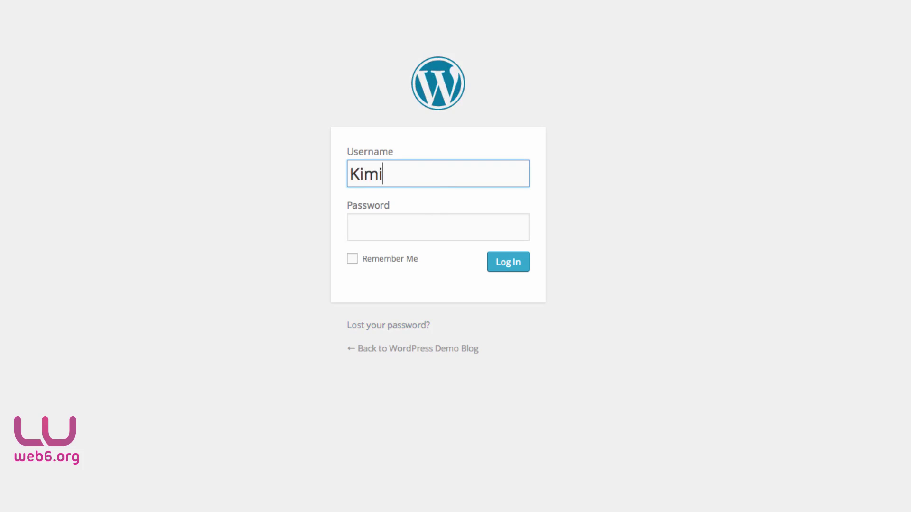
text(web62014)
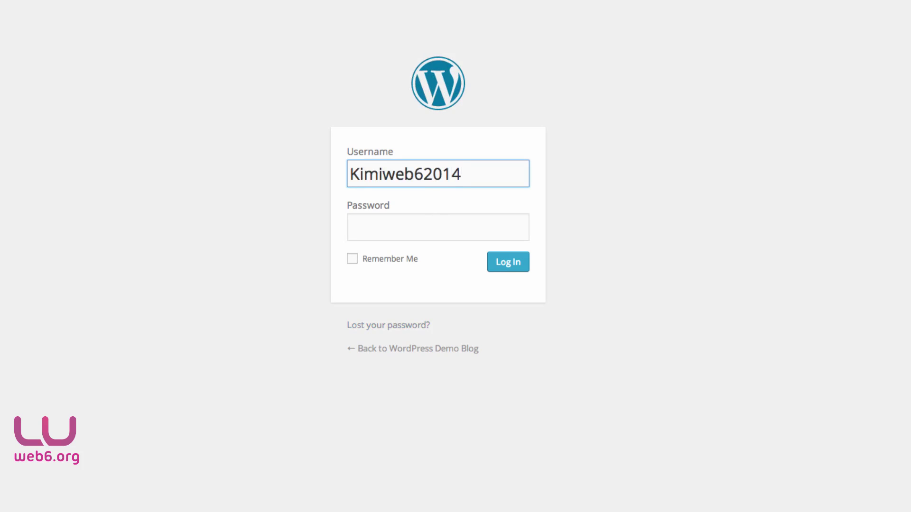
key(Tab)
text(••••••••••••••)
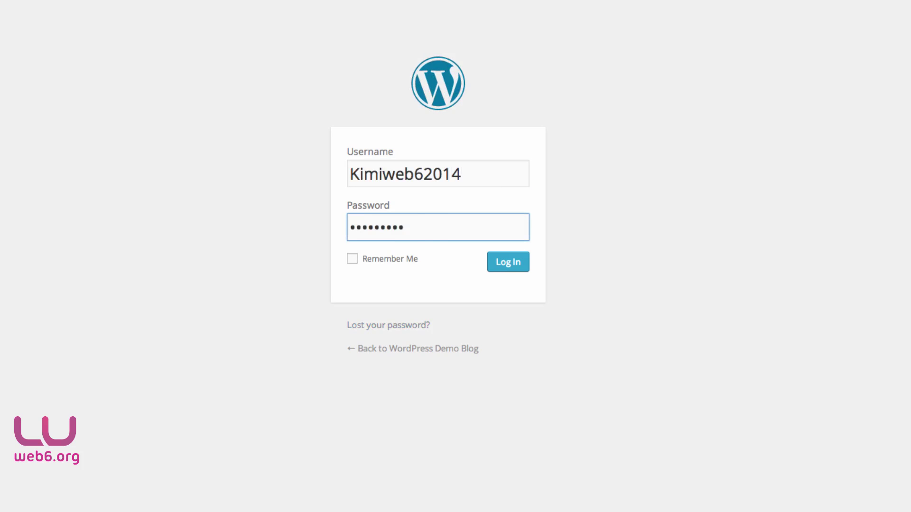
click(506, 266)
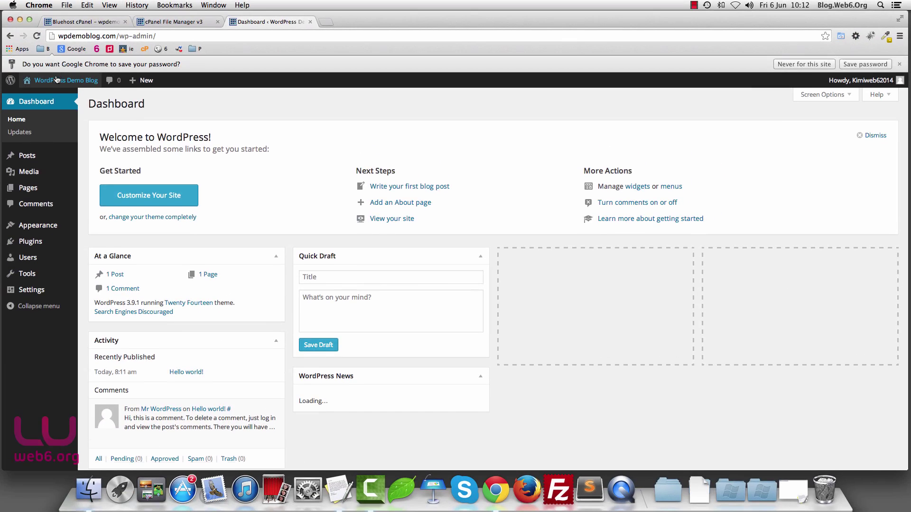
mouse_move(56, 79)
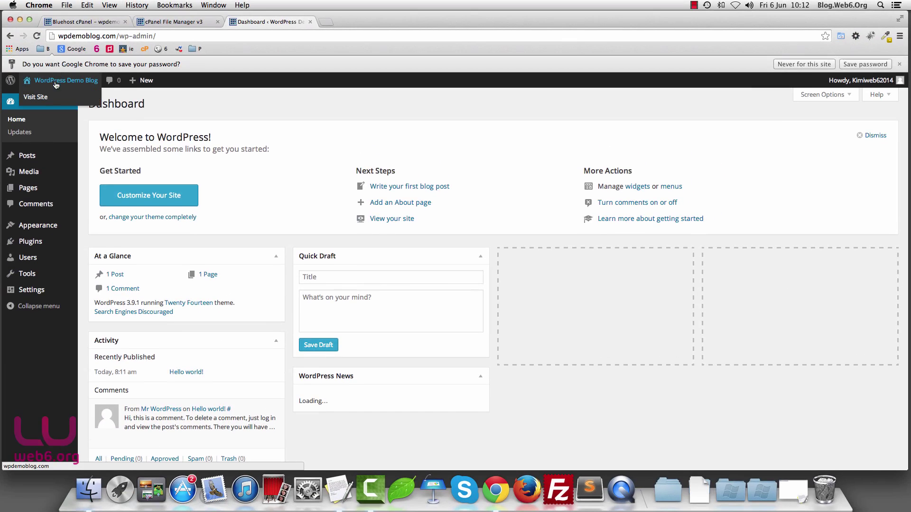
drag(42, 95, 335, 24)
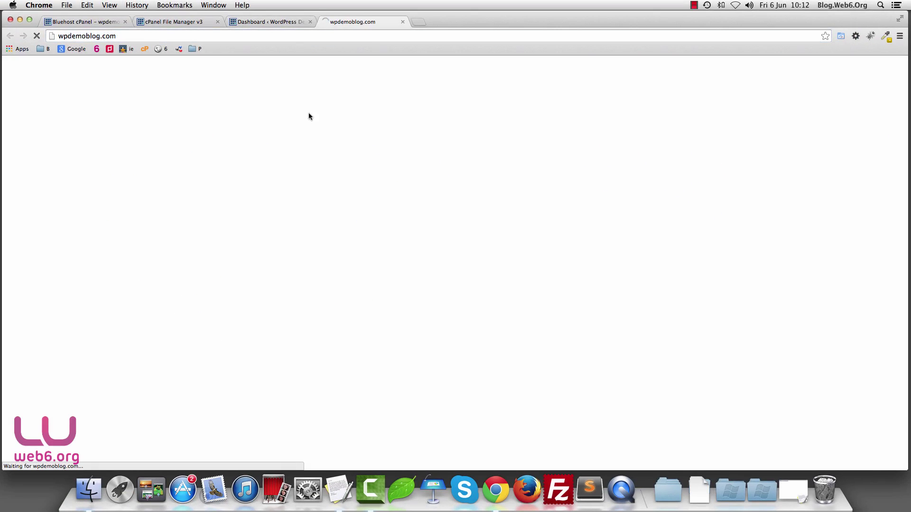